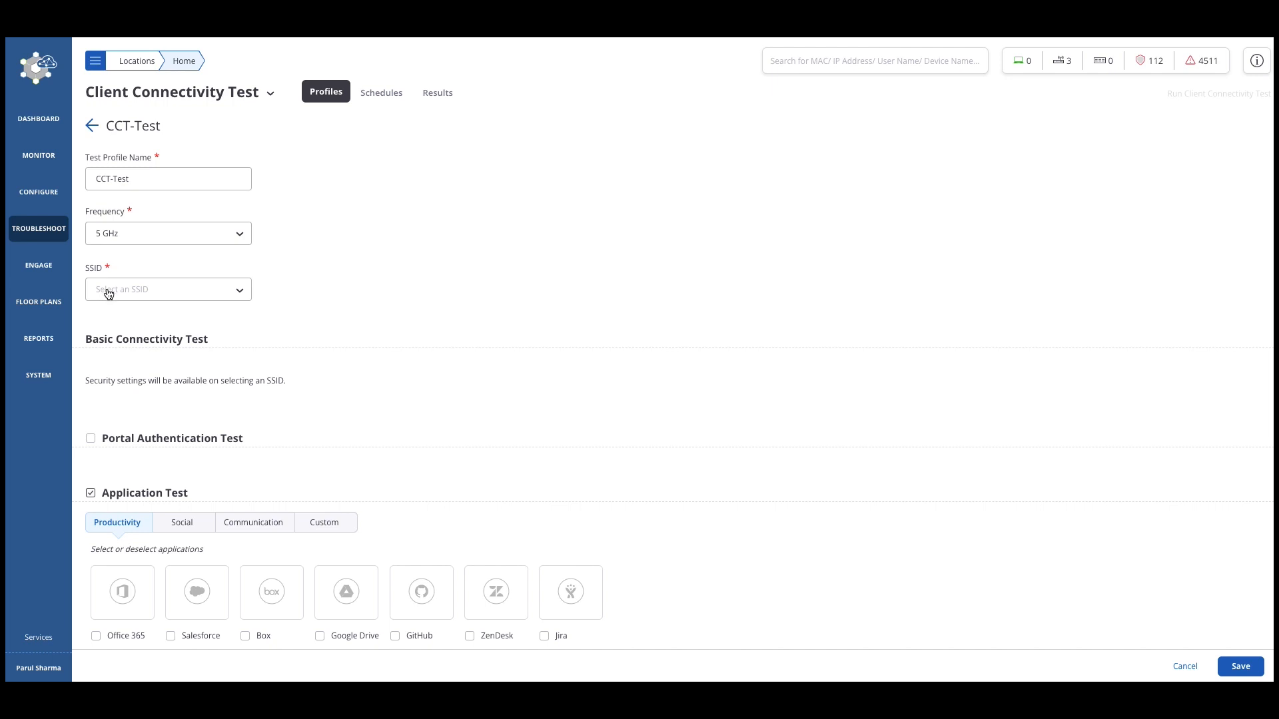
# Choose the Test-config SSID for the CCT-Test profile and enter its PSK password.
pyautogui.click(238, 294)
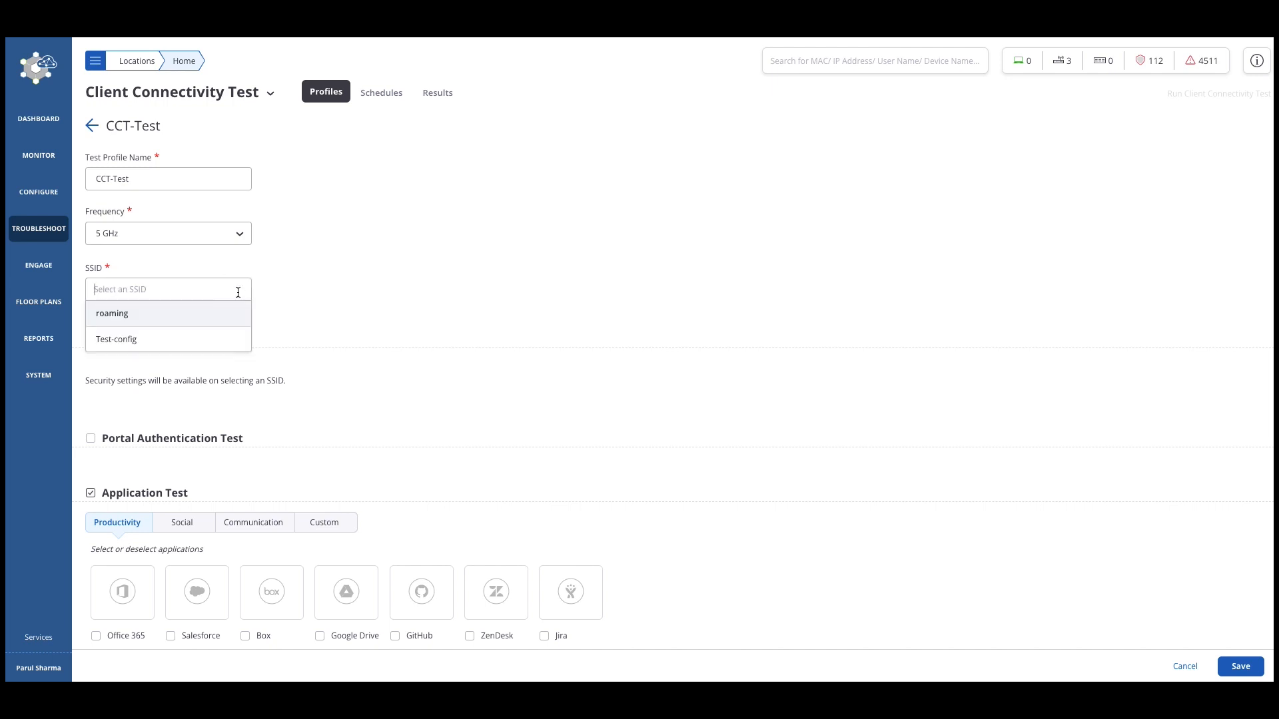
pyautogui.click(128, 339)
pyautogui.scroll(-1, 404, 397)
pyautogui.scroll(-1, 403, 399)
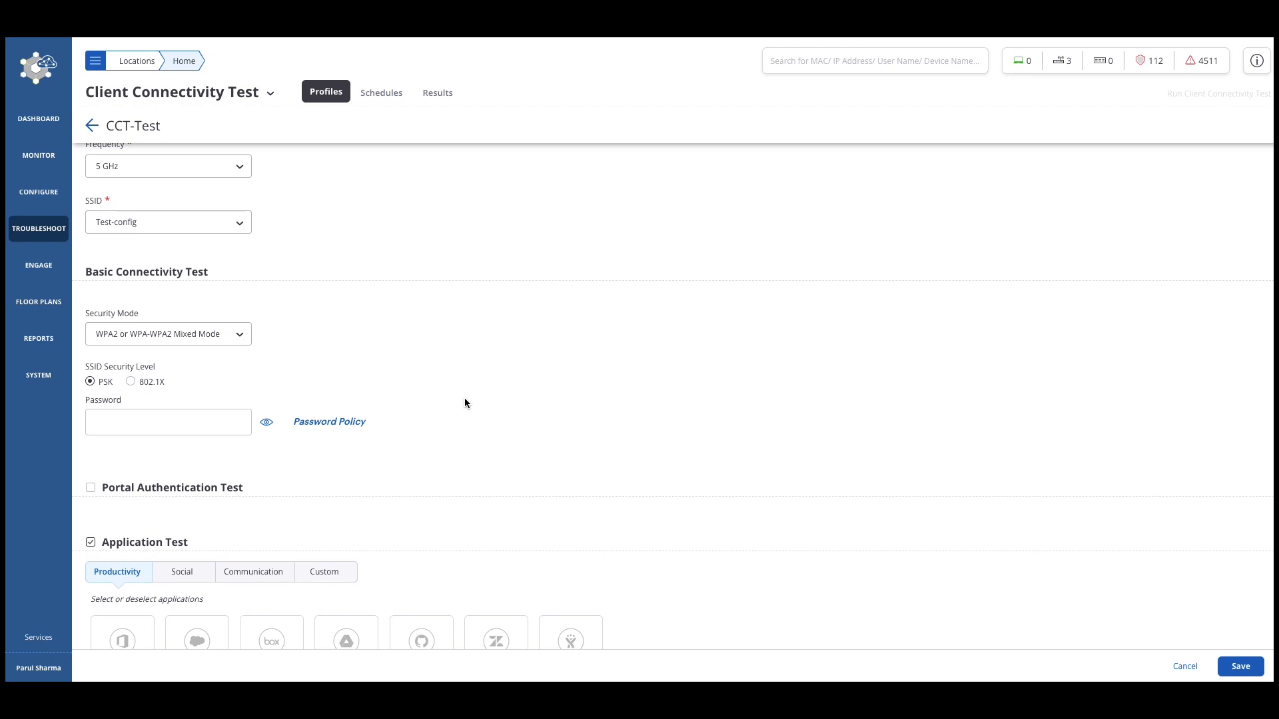
pyautogui.click(105, 422)
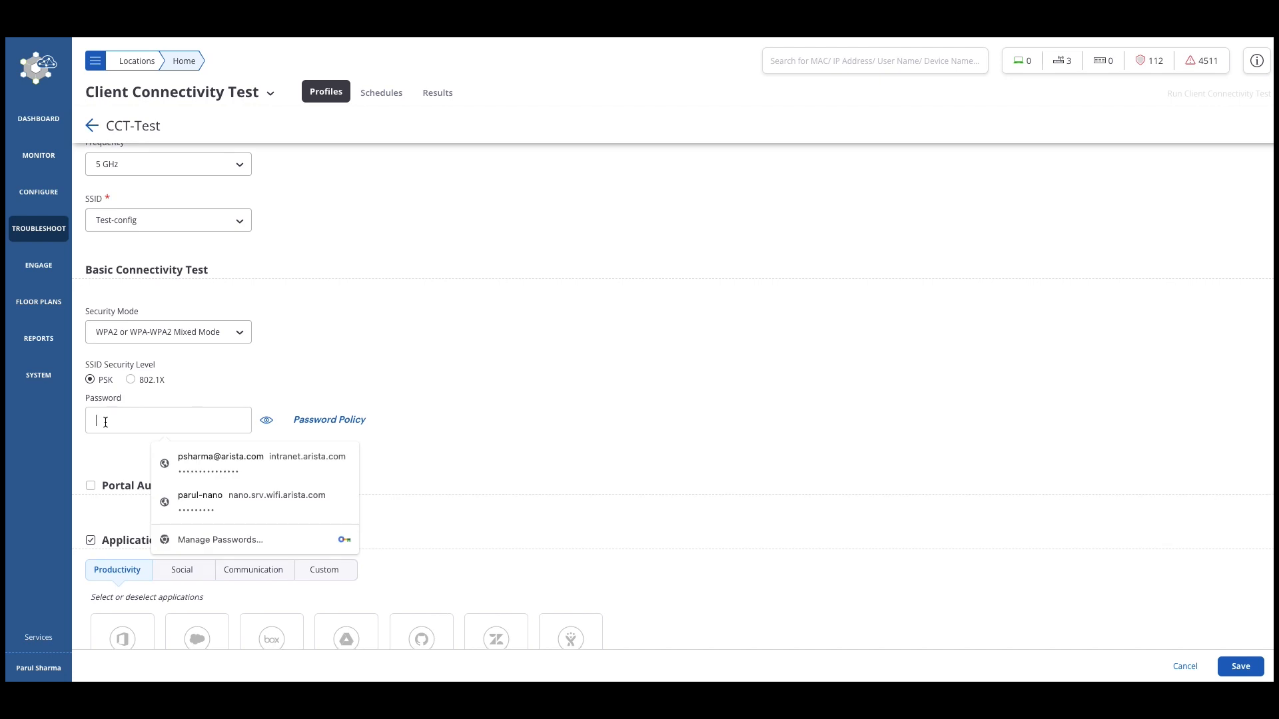
pyautogui.write('••••••••')
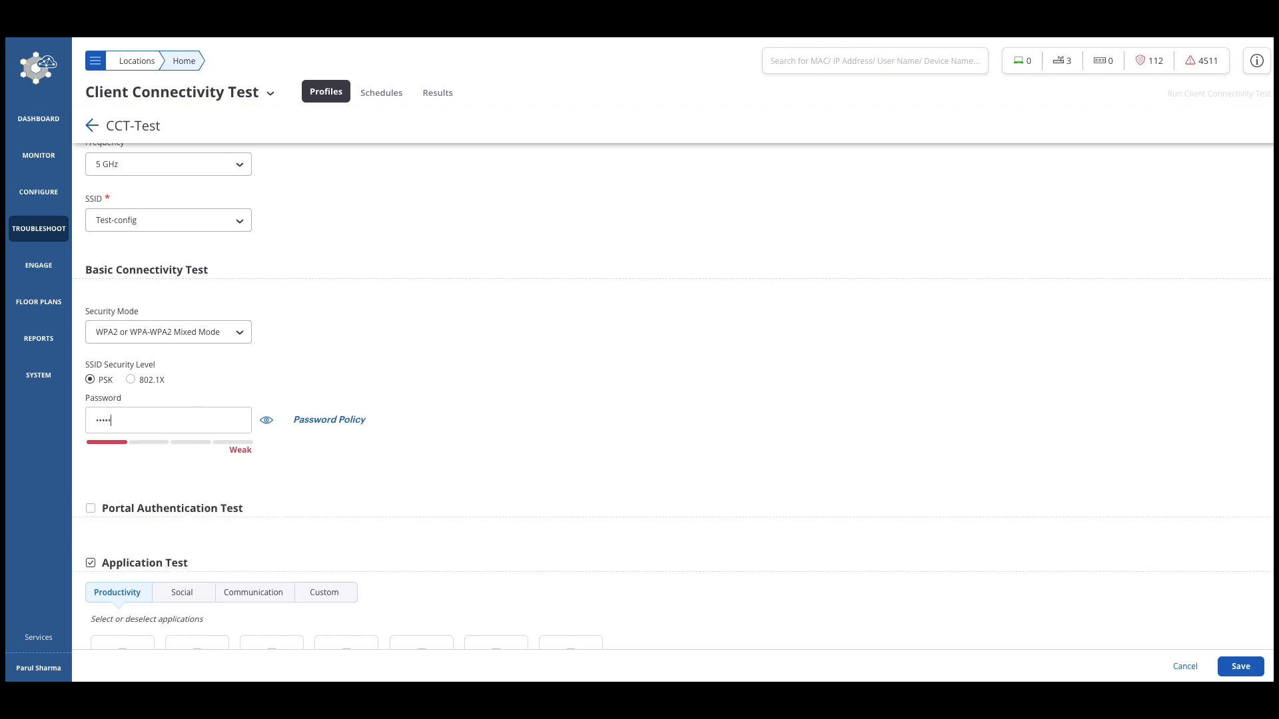
pyautogui.write('••••')
# Include ZenDesk in the productivity applications of the Application Test and show its custom host entries.
pyautogui.scroll(-1, 190, 501)
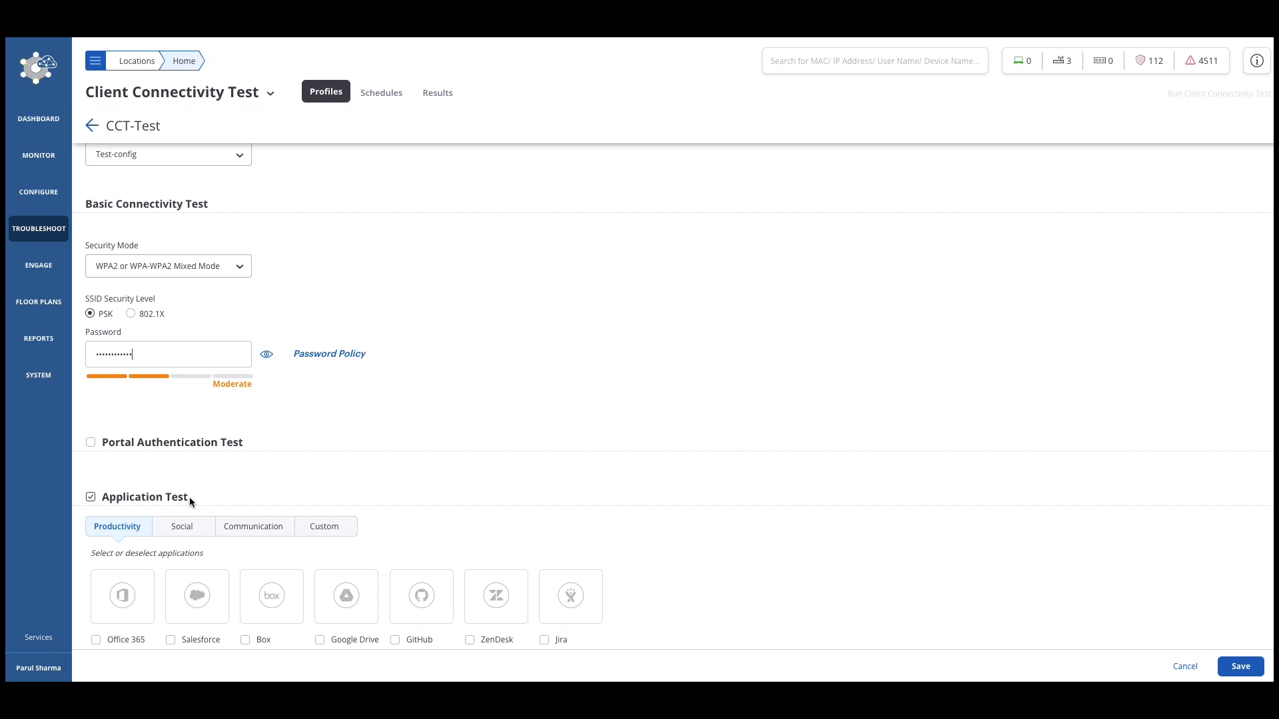
pyautogui.scroll(-2, 189, 497)
pyautogui.click(469, 515)
pyautogui.click(325, 407)
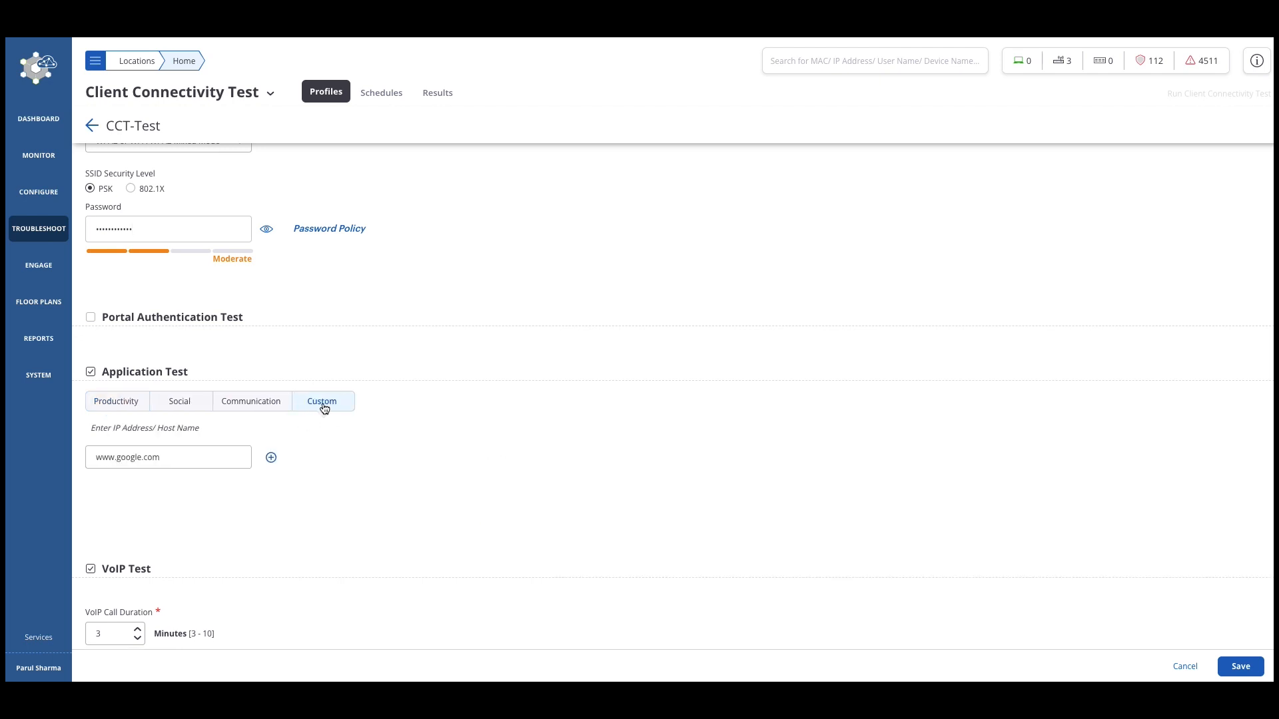
# Enable the WiFi throughput test and save the CCT-Test profile.
pyautogui.scroll(-1, 147, 505)
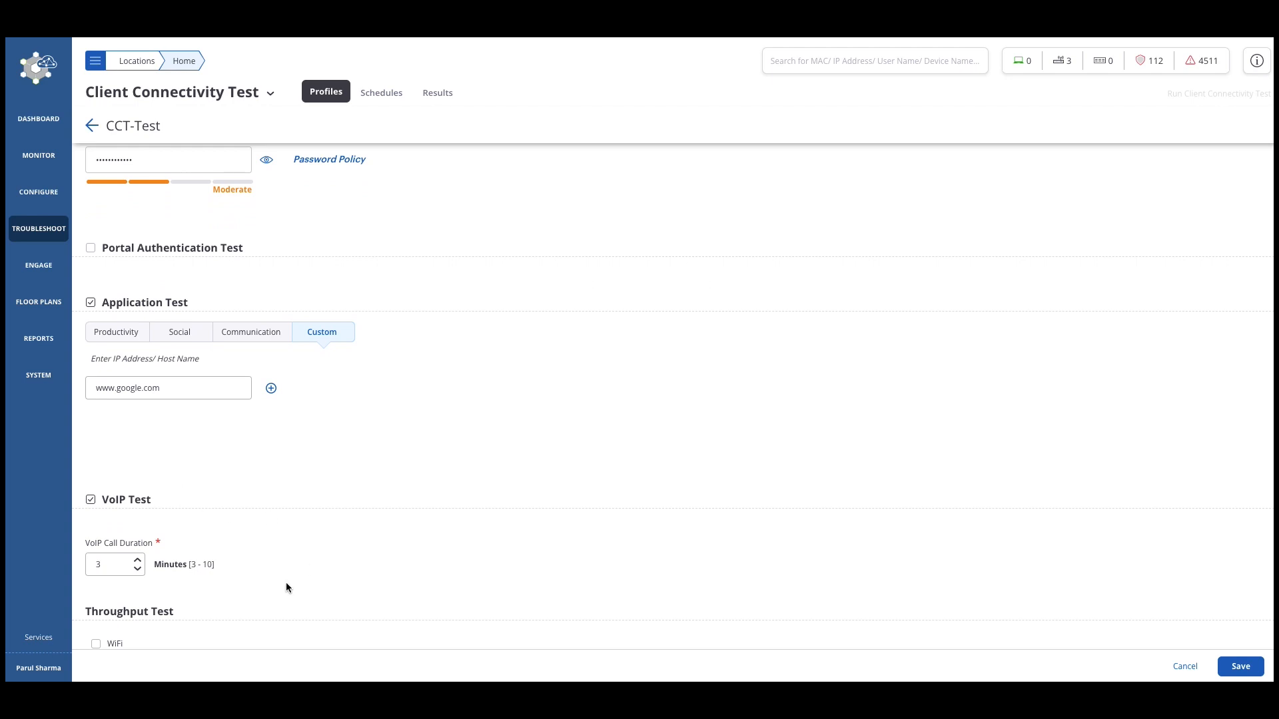
pyautogui.click(96, 644)
pyautogui.click(1240, 667)
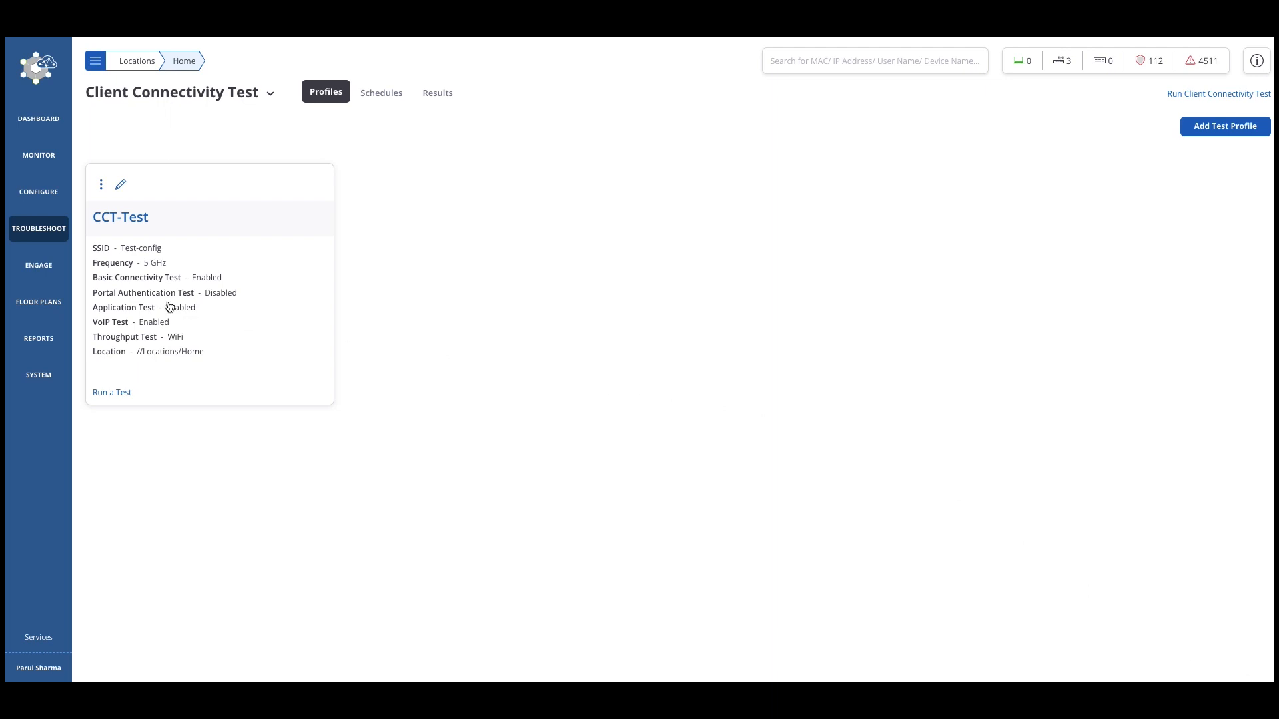
# View the CCT-Test profile's available actions and the monthly test schedule calendar, and return to the profiles.
pyautogui.click(101, 188)
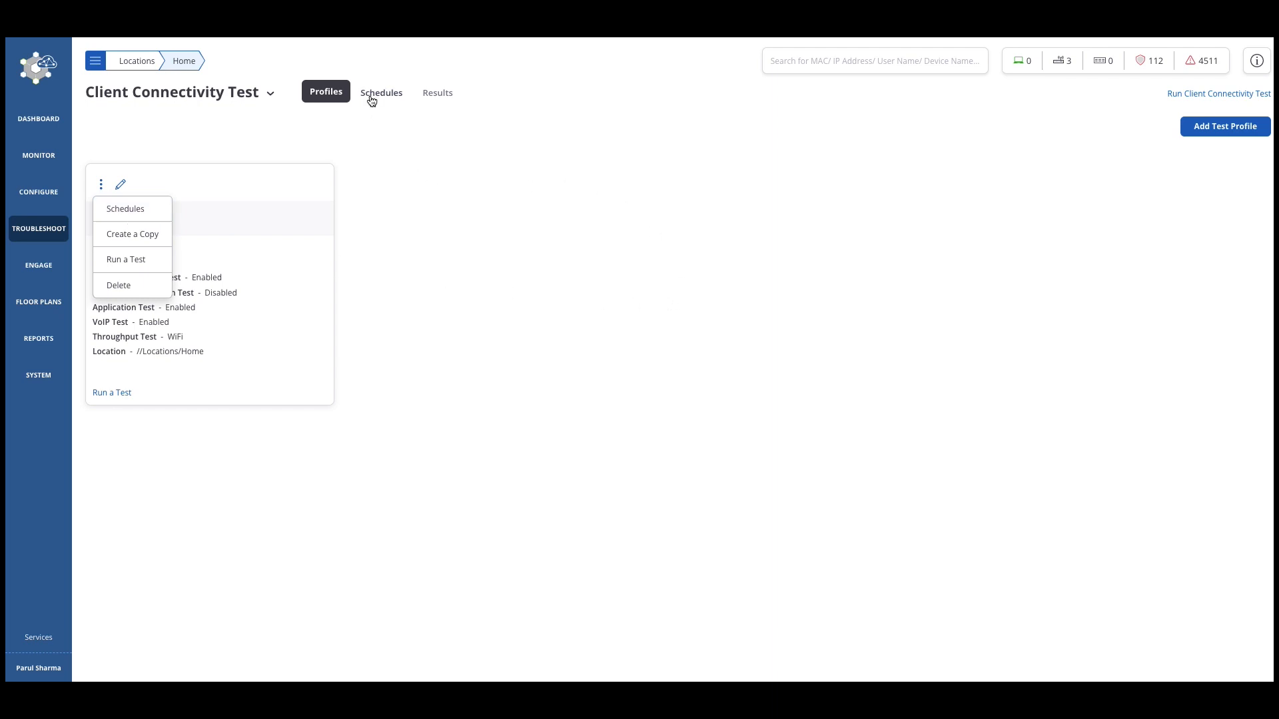
pyautogui.click(405, 142)
pyautogui.click(381, 92)
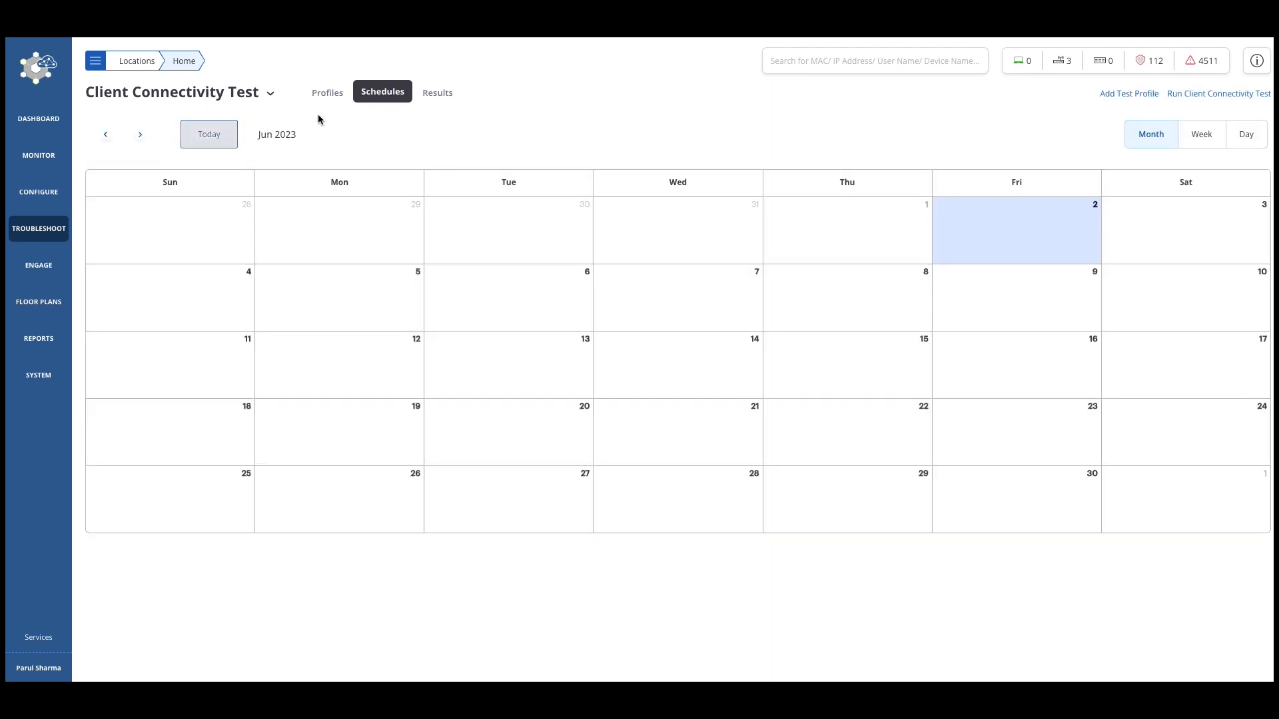
pyautogui.click(336, 95)
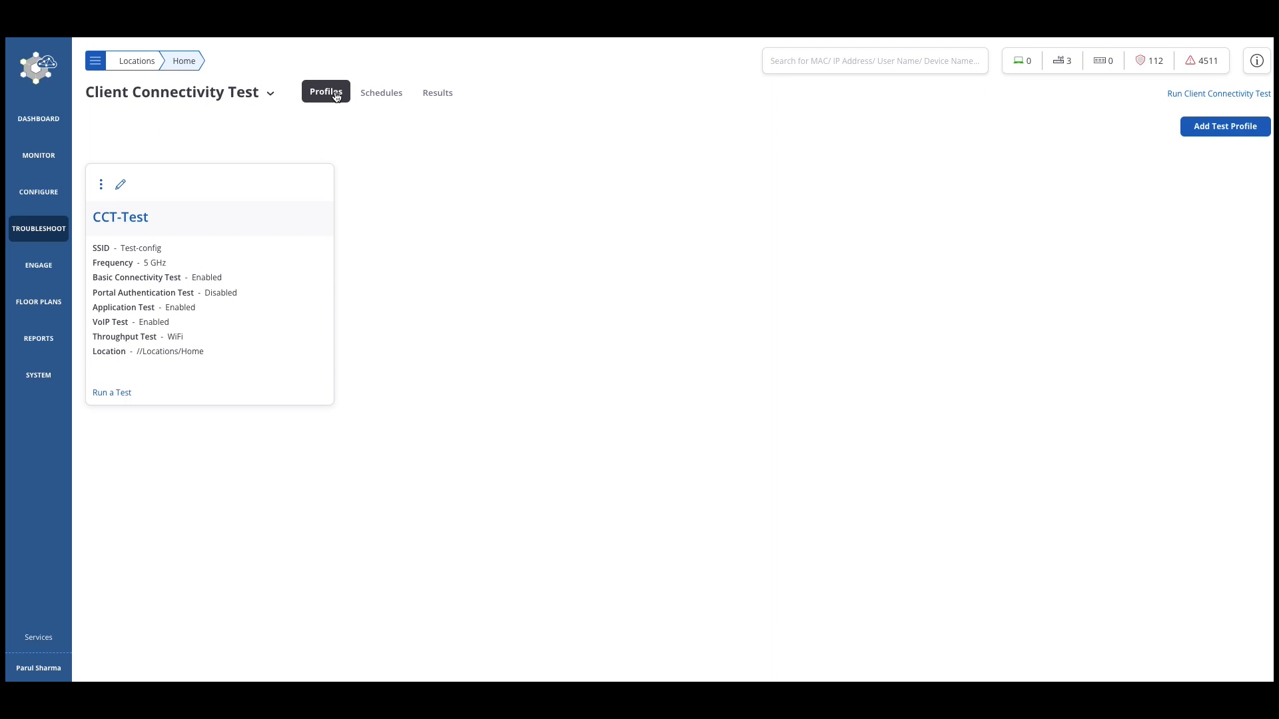
# Look up the troubleshooting actions of WiFi access point Arista_A3:BA:2F, and return to the Client Connectivity Test page.
pyautogui.moveTo(53, 160)
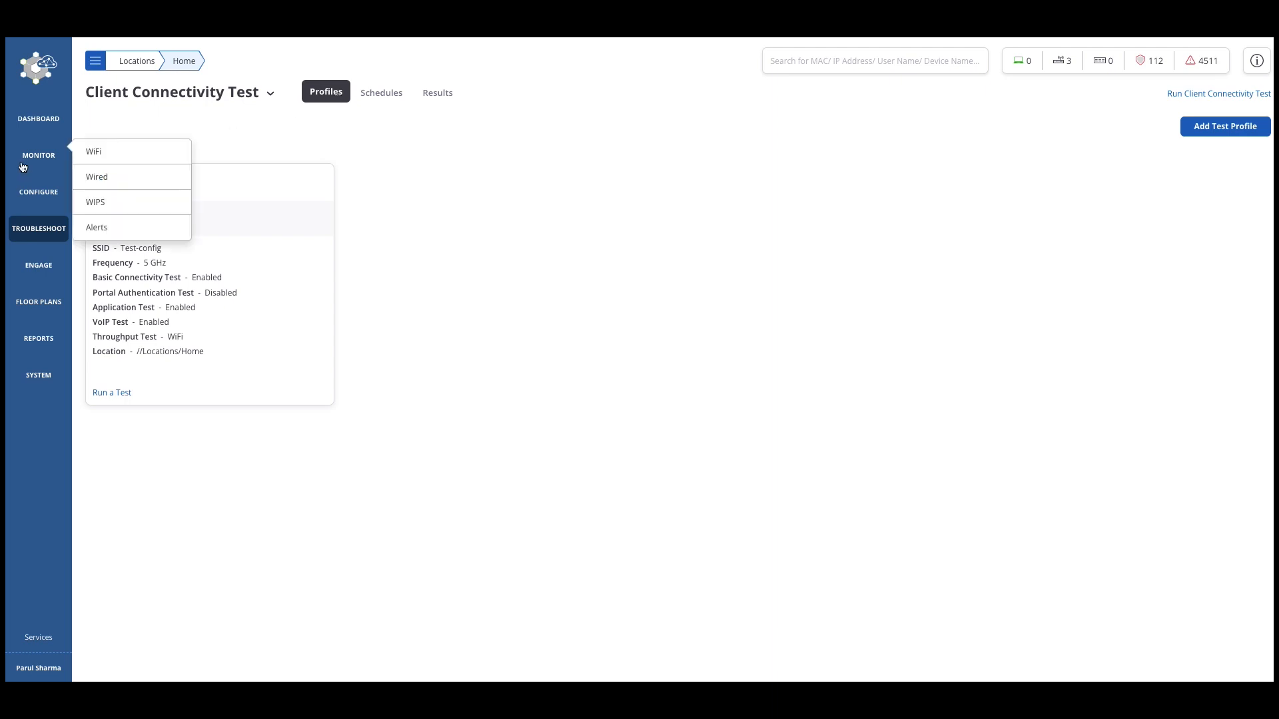
pyautogui.click(96, 154)
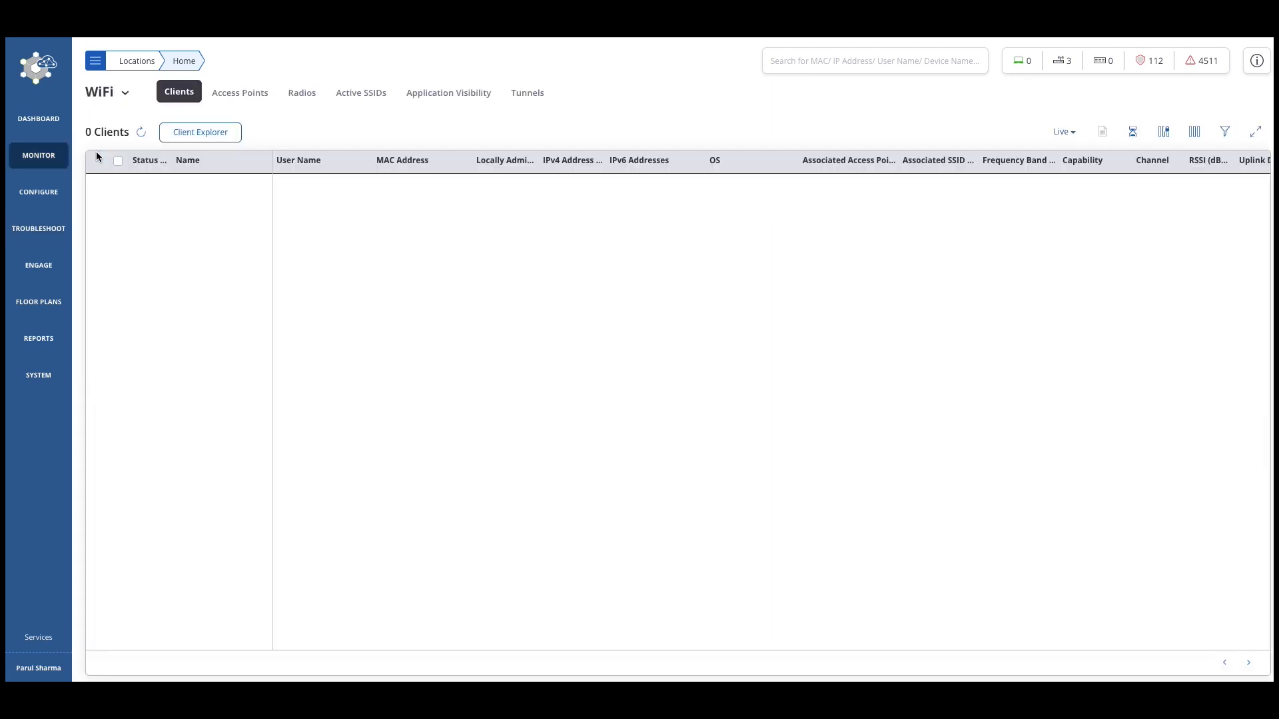
pyautogui.click(240, 93)
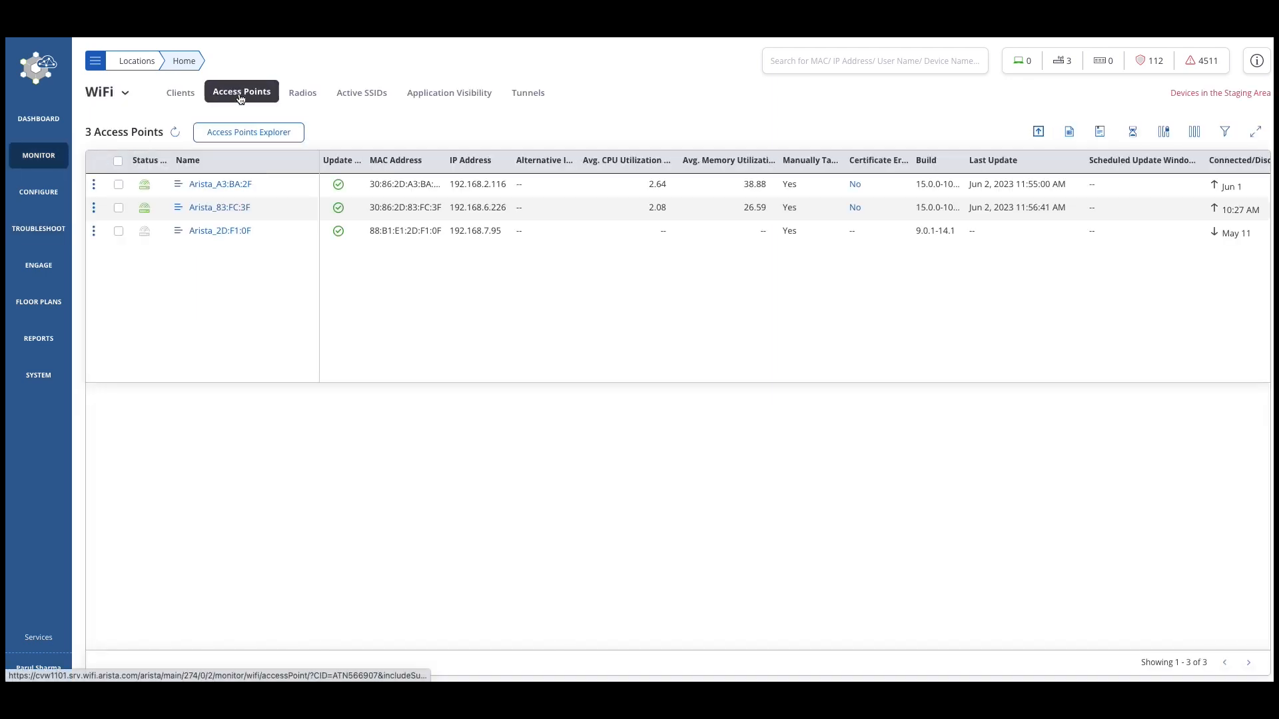
pyautogui.click(119, 187)
pyautogui.click(94, 186)
pyautogui.moveTo(121, 202)
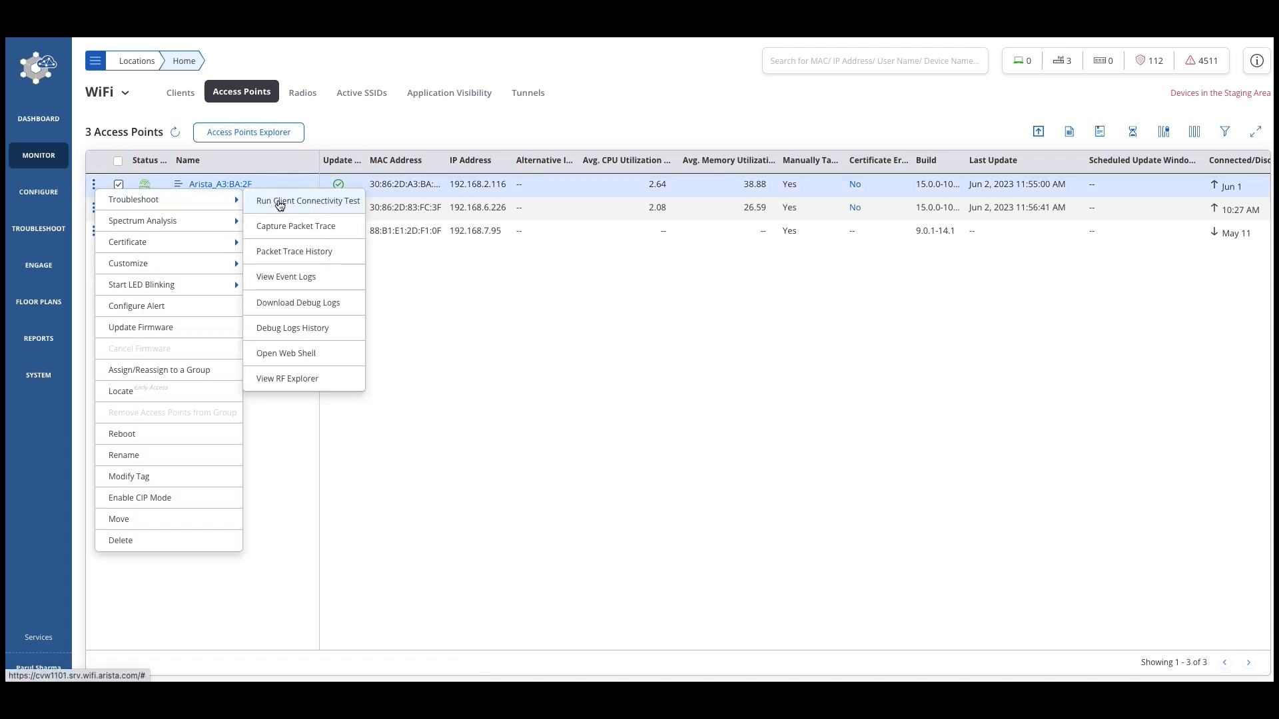
pyautogui.click(482, 294)
pyautogui.moveTo(40, 237)
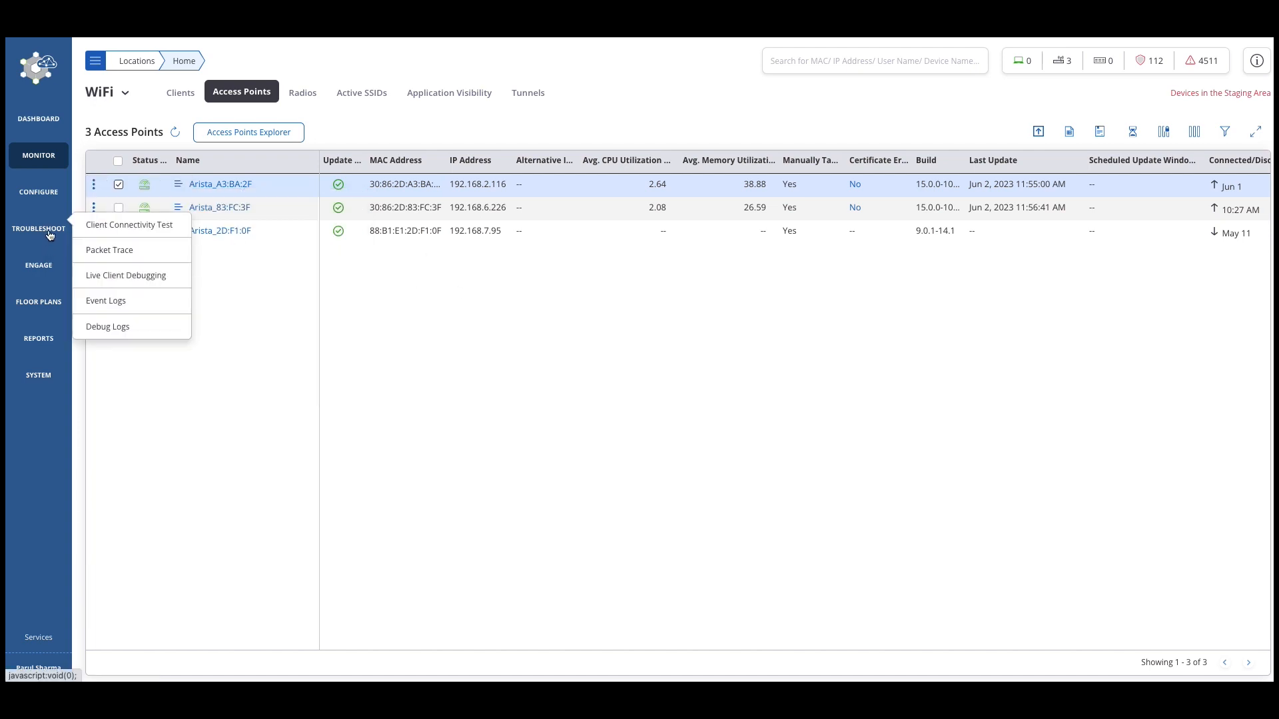
pyautogui.click(96, 225)
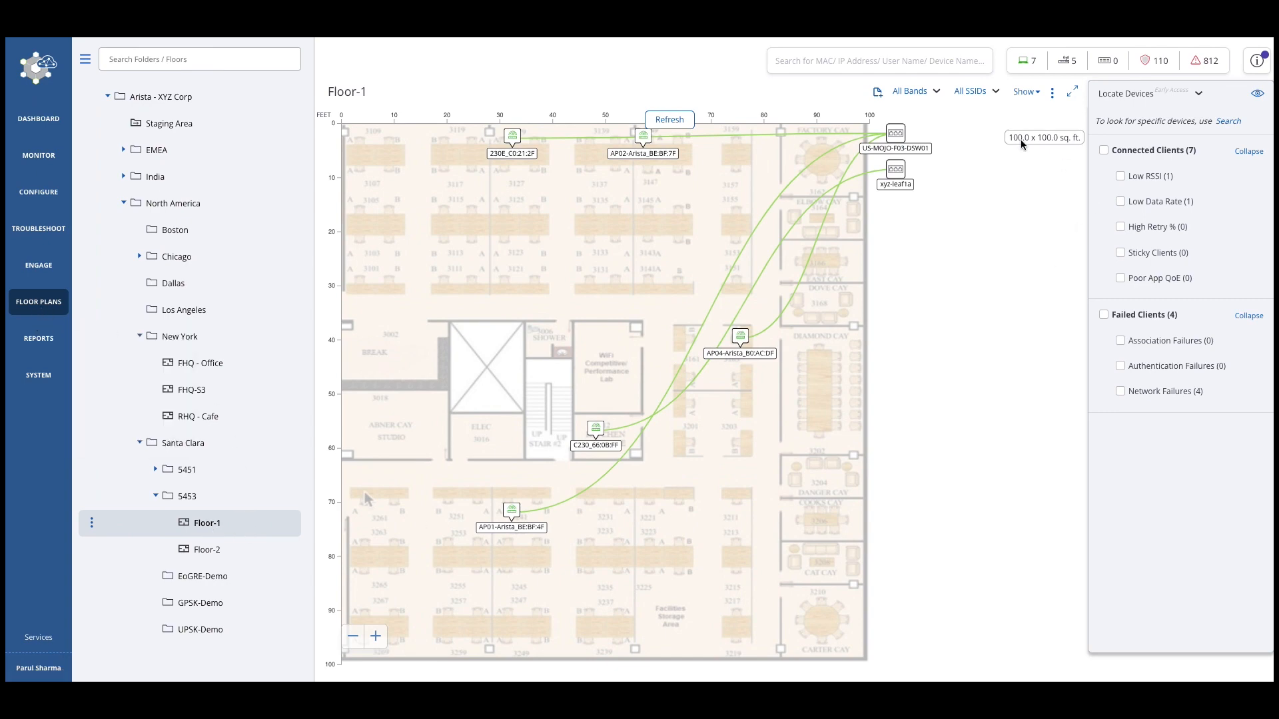
# Inspect switch US-MOJO-F03-DSW01 and access point AP04-Arista_B0:AC:DF on the Floor-1 plan, and show the access point's actions.
pyautogui.click(892, 137)
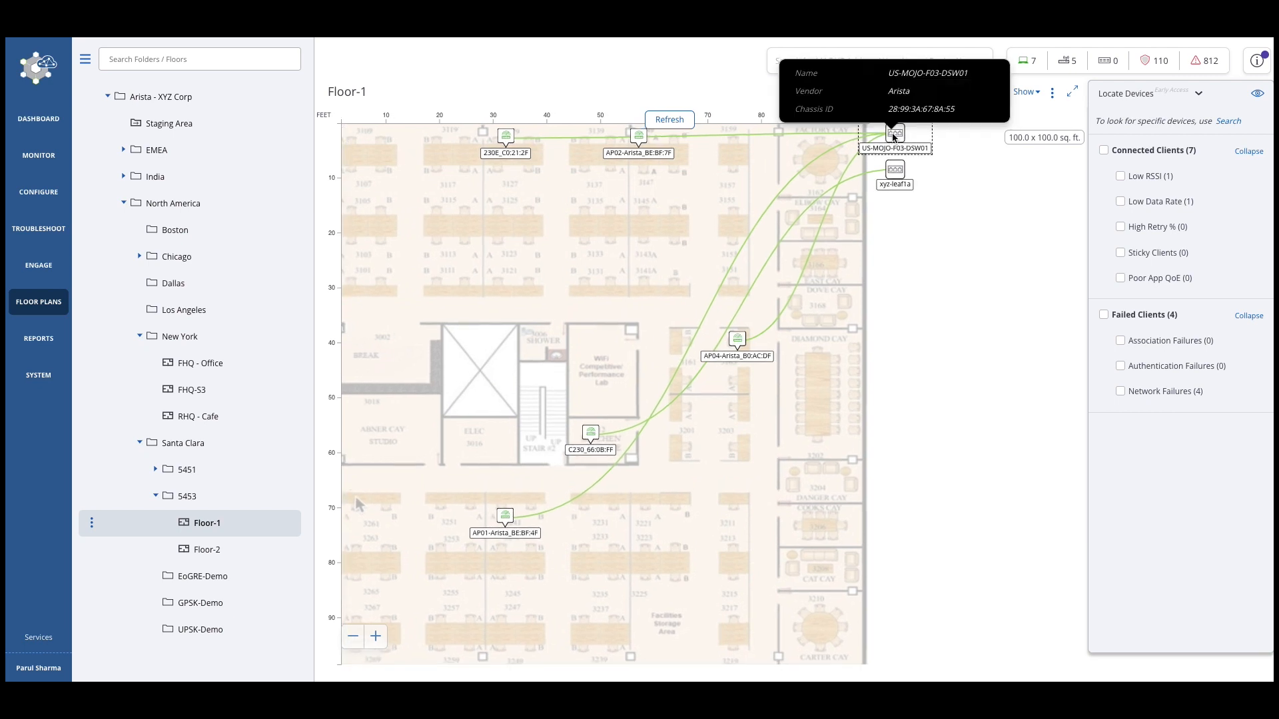
pyautogui.click(737, 342)
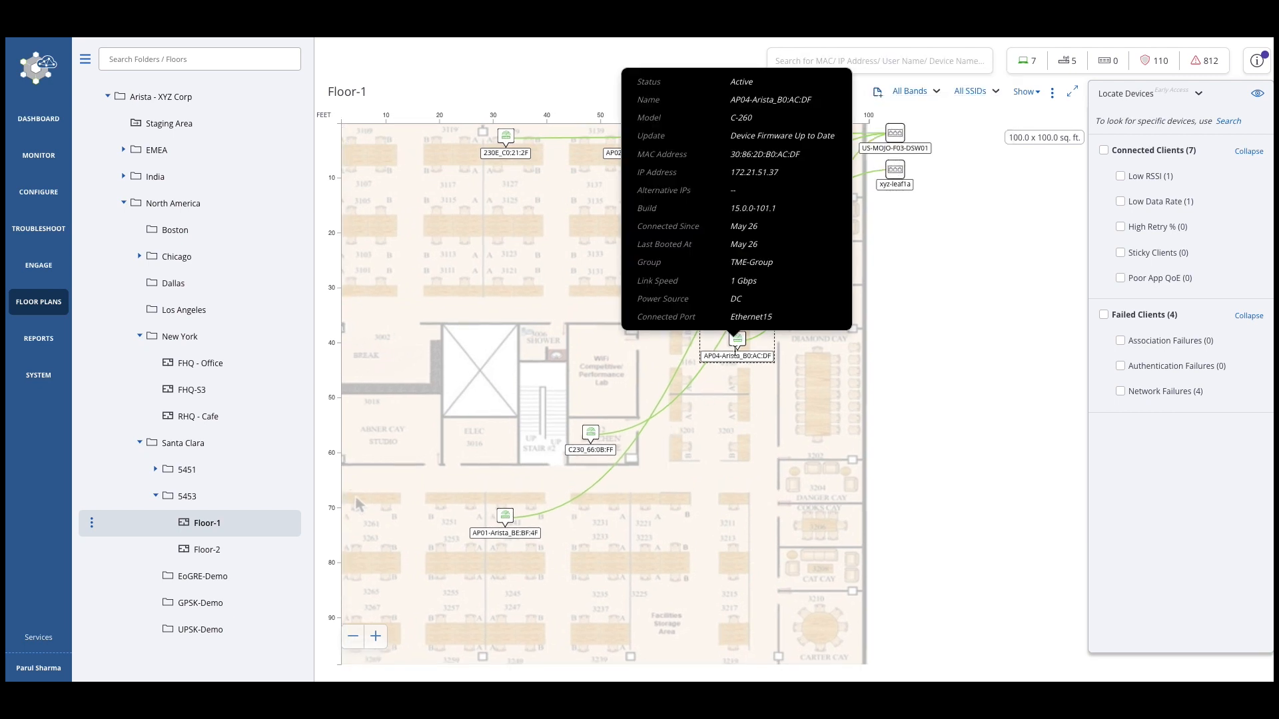
pyautogui.rightClick(738, 343)
pyautogui.moveTo(766, 349)
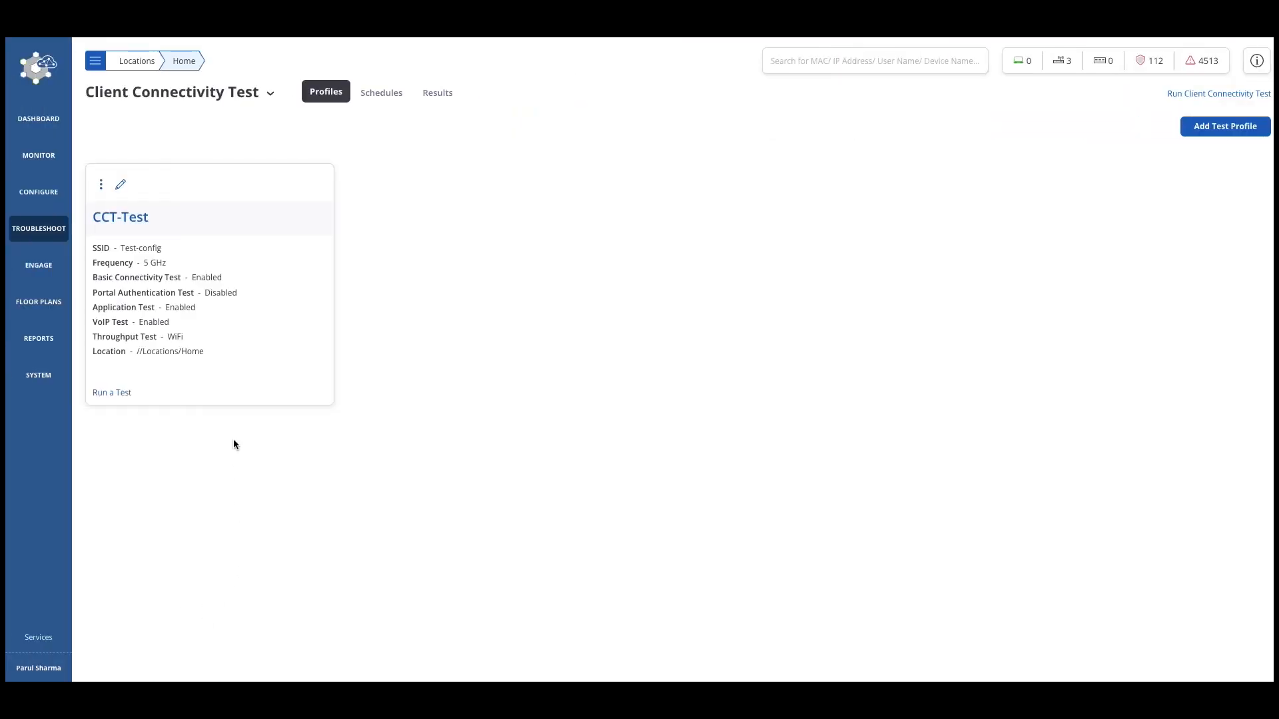
# Run the CCT-Test profile on access point Arista_83:FC:3F with Arista_A3:BA:2F acting as the client.
pyautogui.click(112, 393)
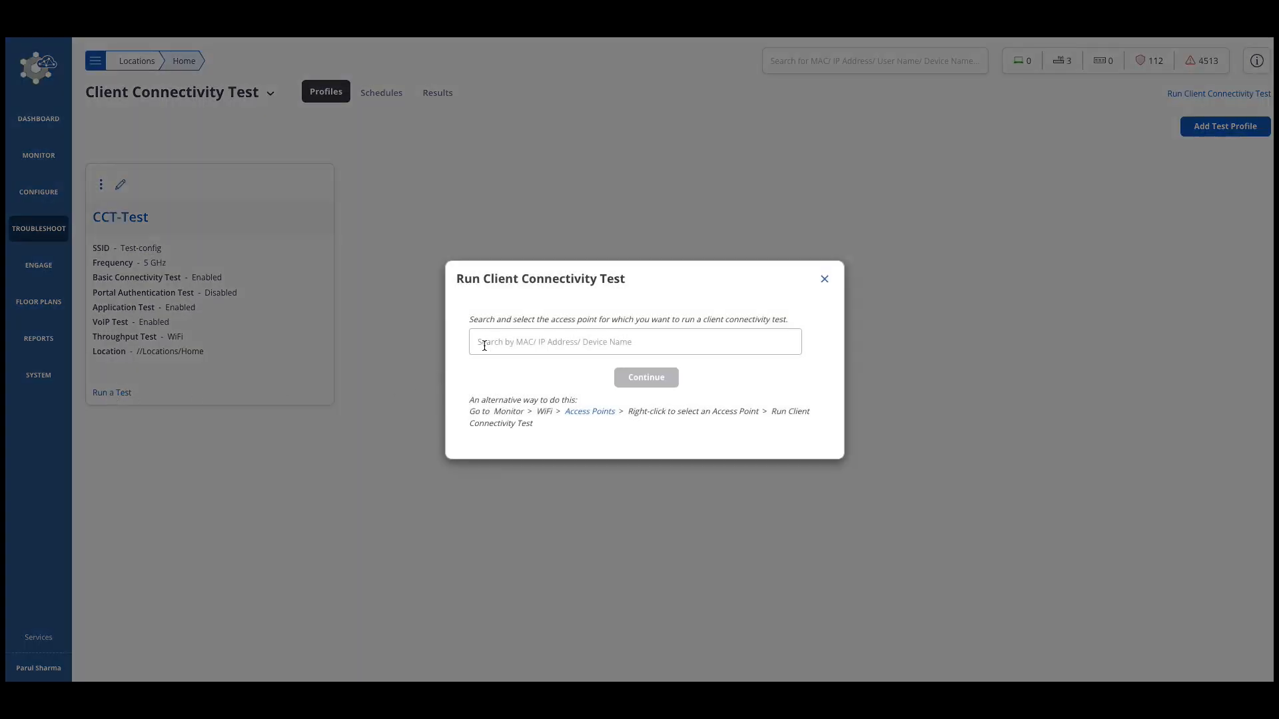
pyautogui.write('p')
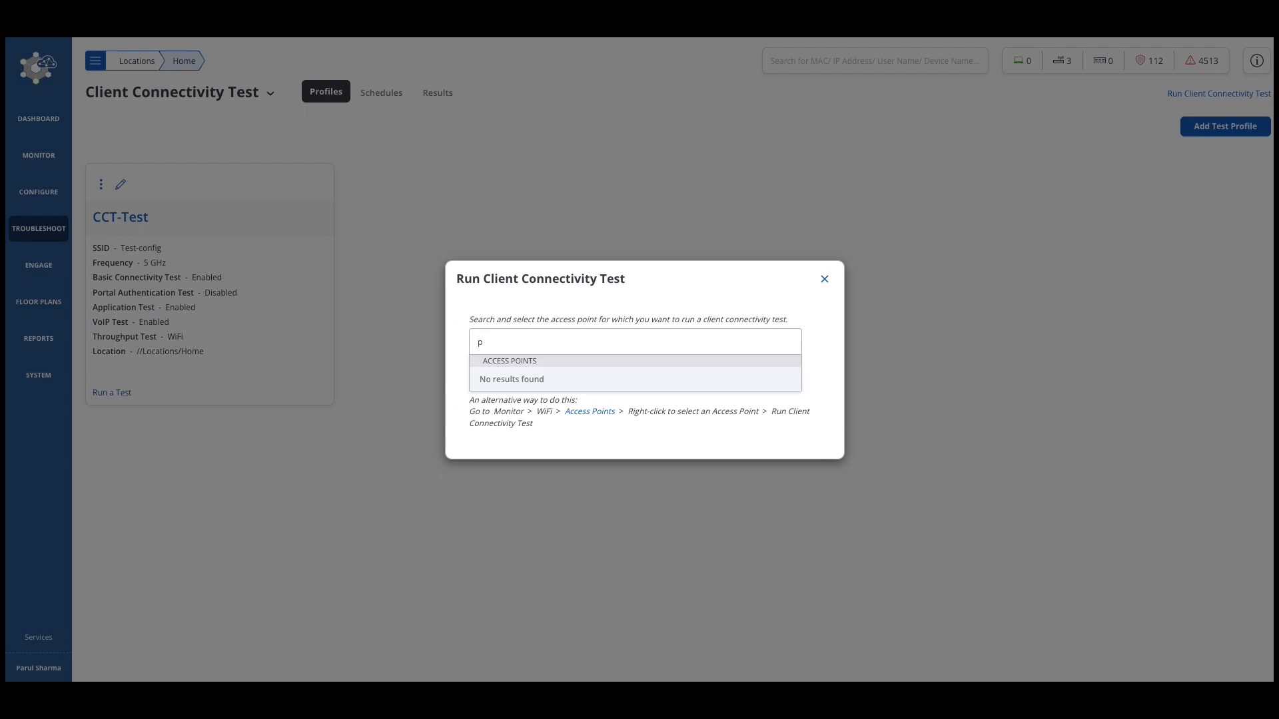
pyautogui.press('BackSpace')
pyautogui.write('a')
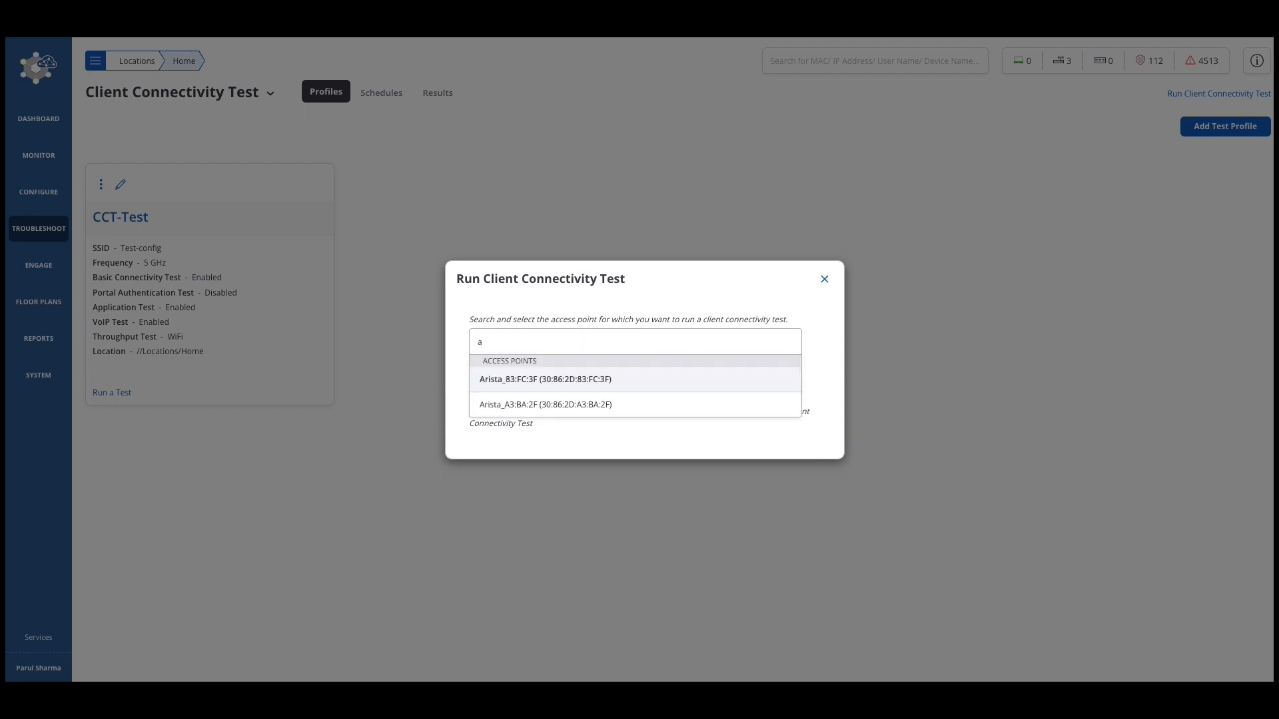
pyautogui.click(527, 381)
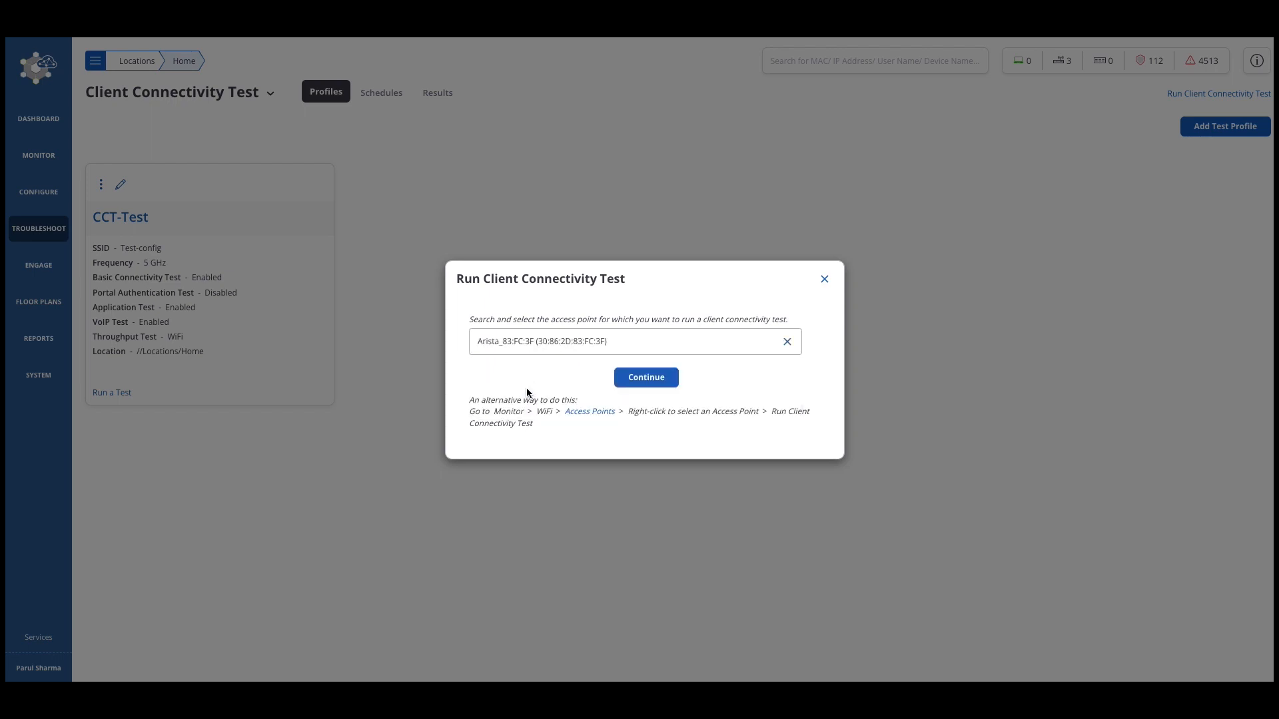
pyautogui.click(645, 380)
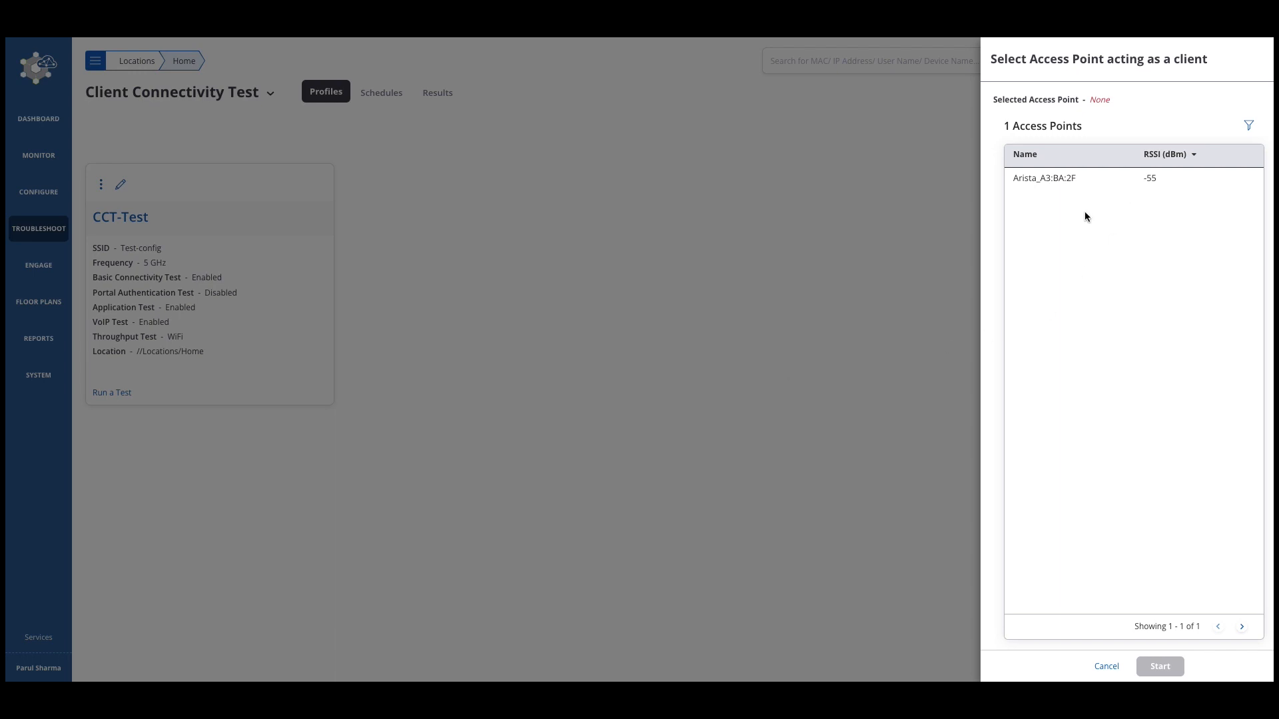
pyautogui.click(1041, 184)
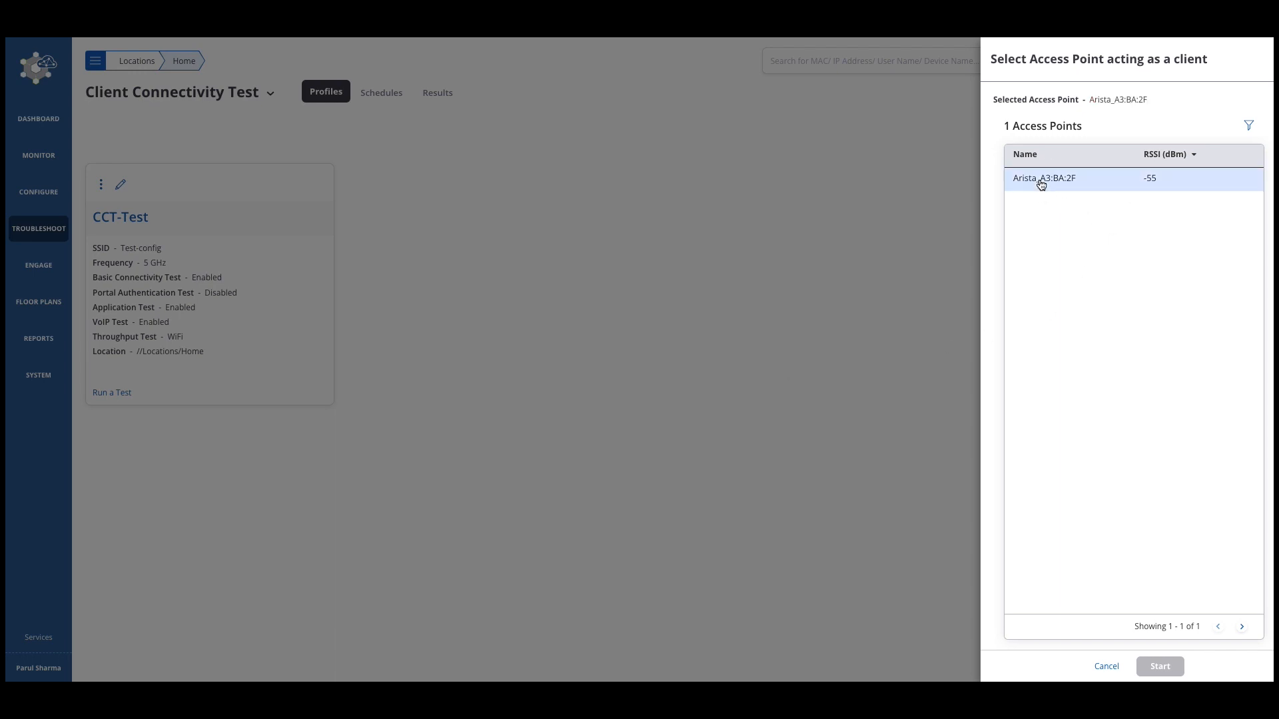
pyautogui.click(1157, 665)
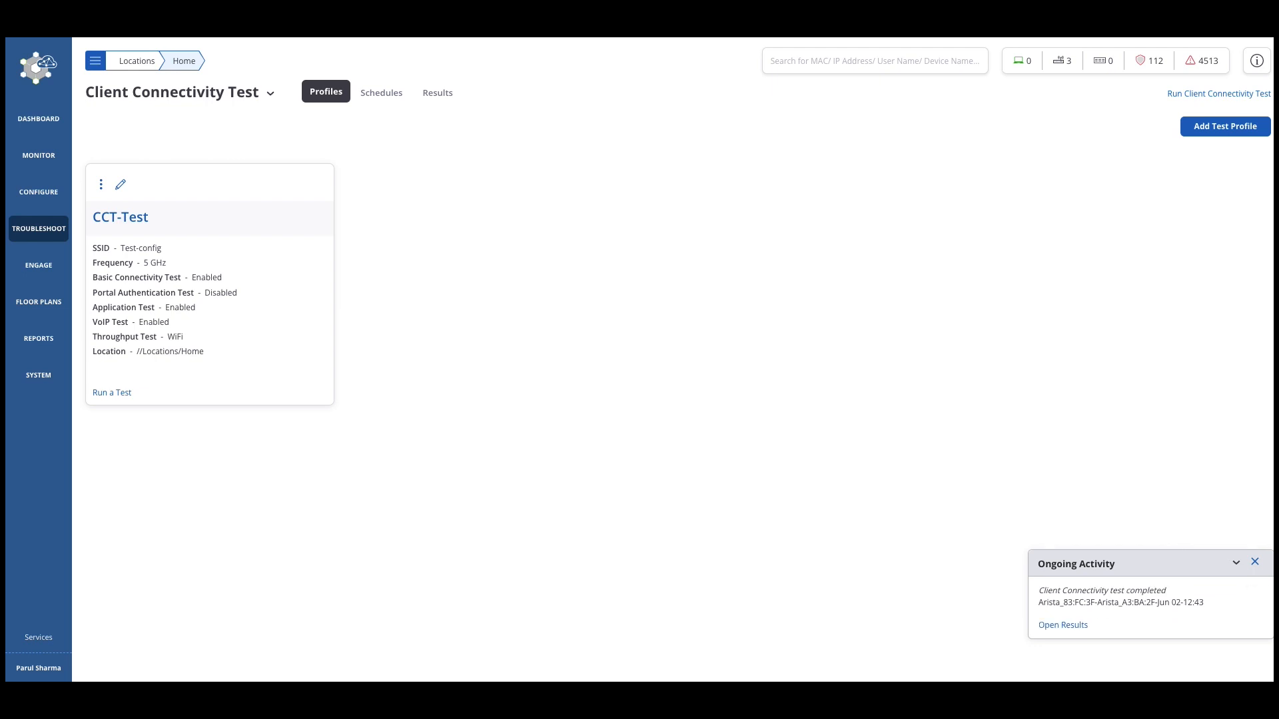
# Open the completed test's results, dismiss the activity notice, and expand the Association and Authentication details.
pyautogui.click(1063, 626)
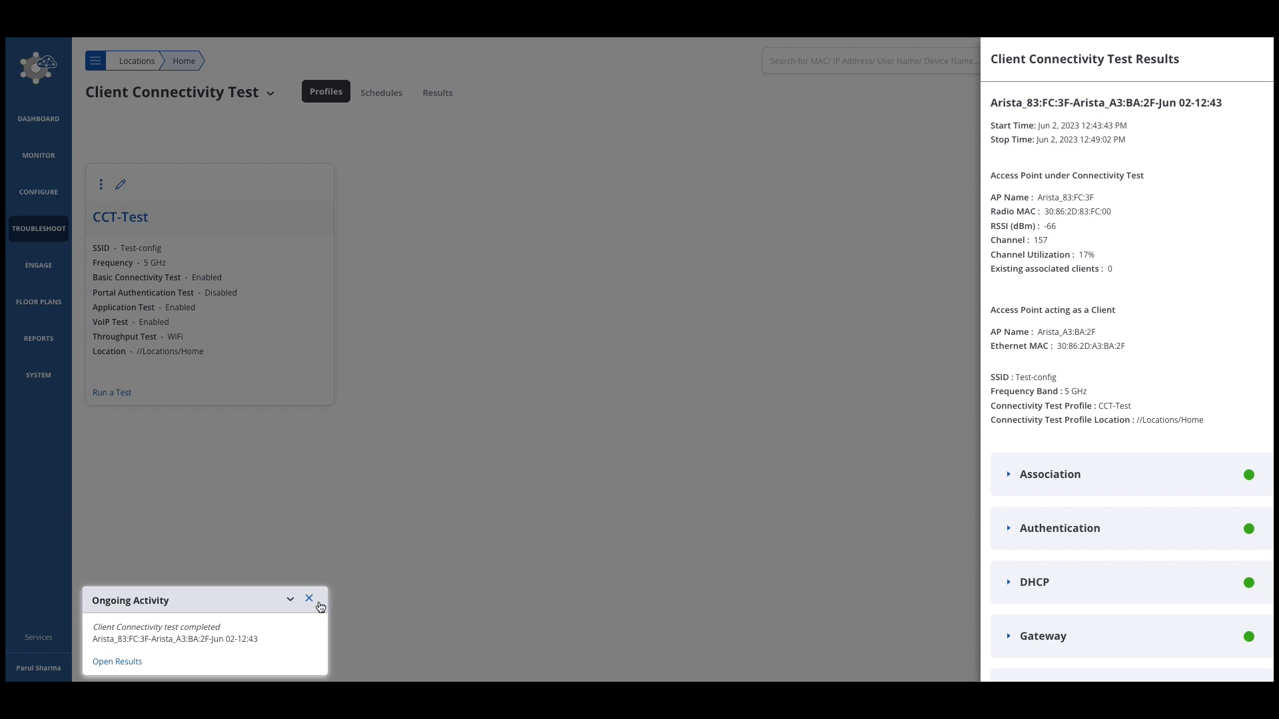
pyautogui.click(310, 600)
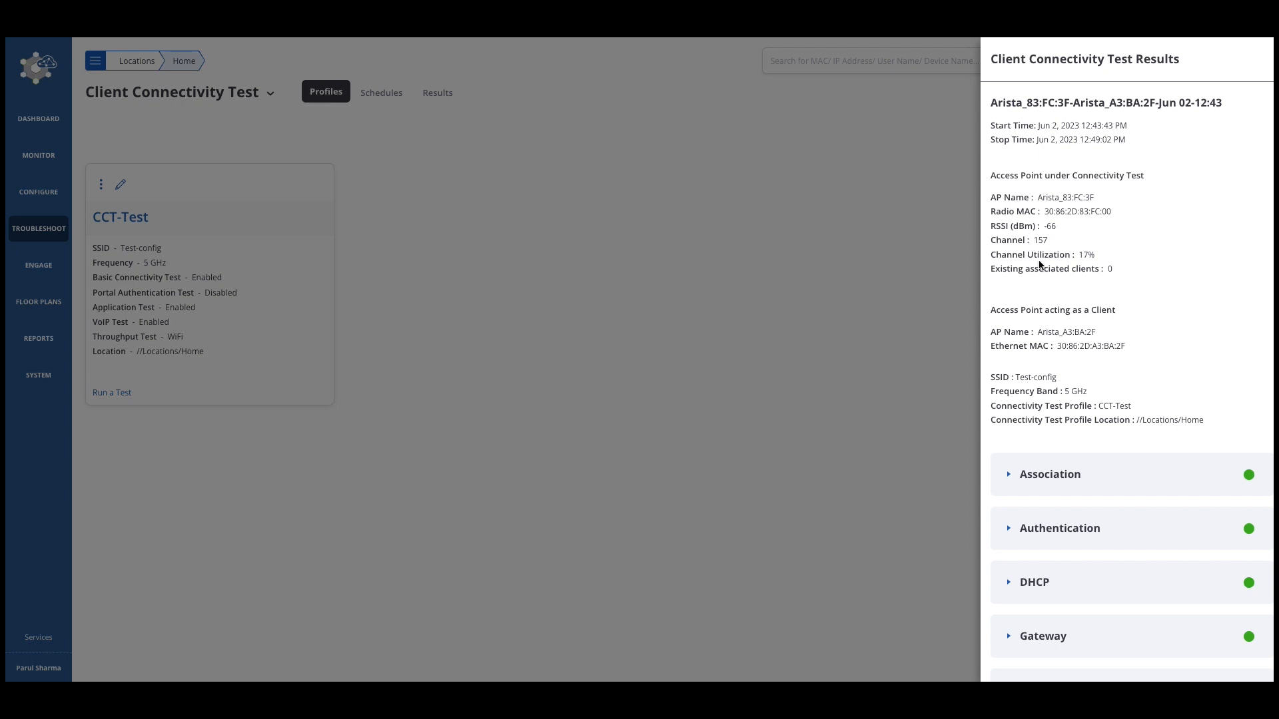
pyautogui.scroll(-1, 1026, 379)
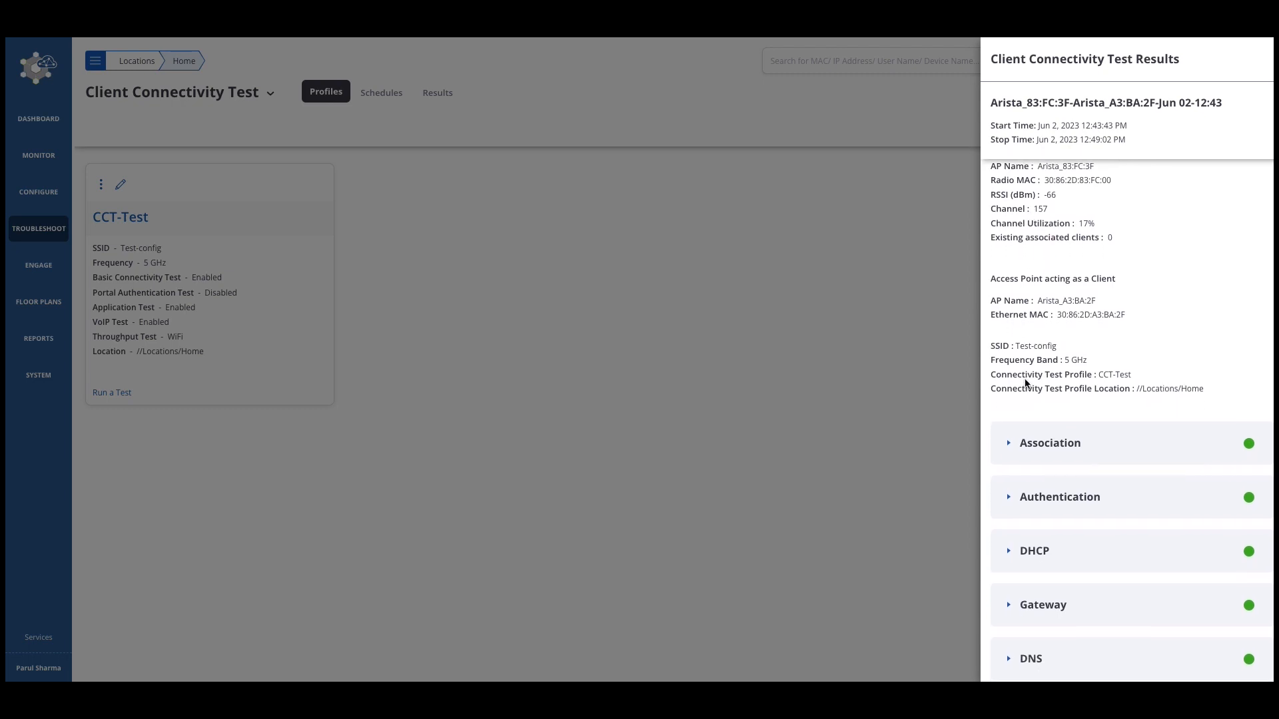
pyautogui.click(1008, 427)
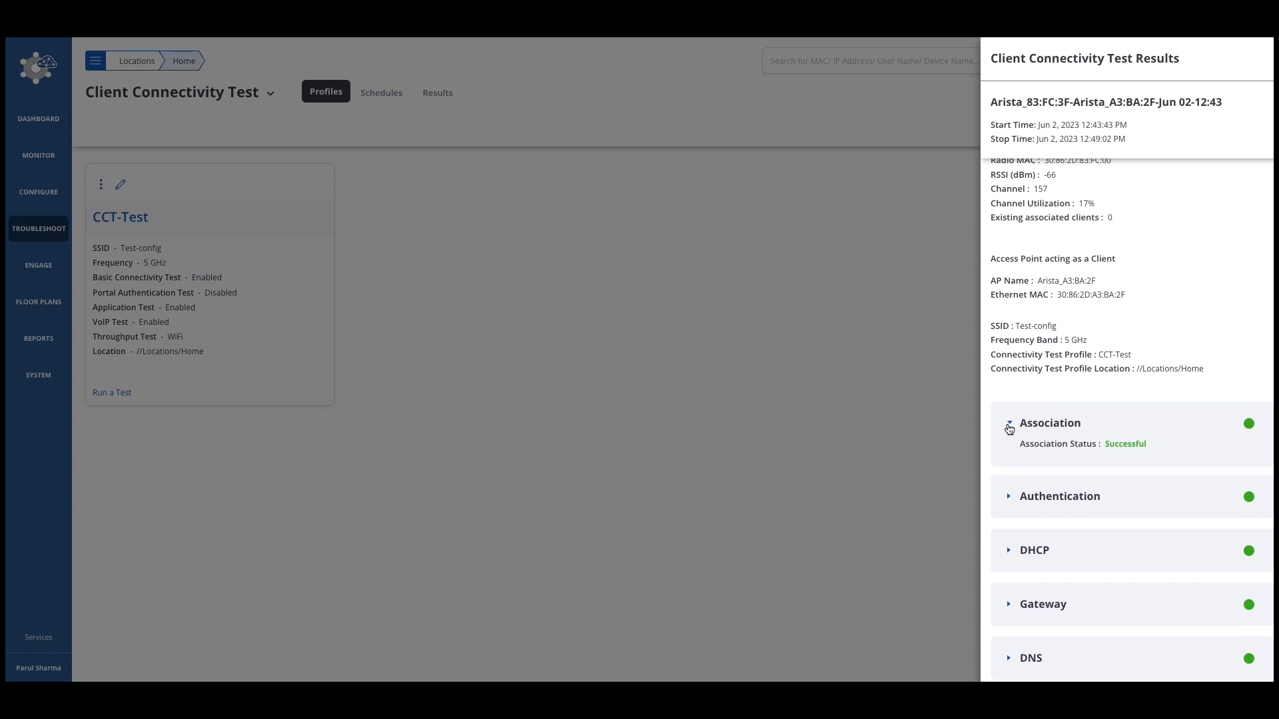
pyautogui.click(1013, 499)
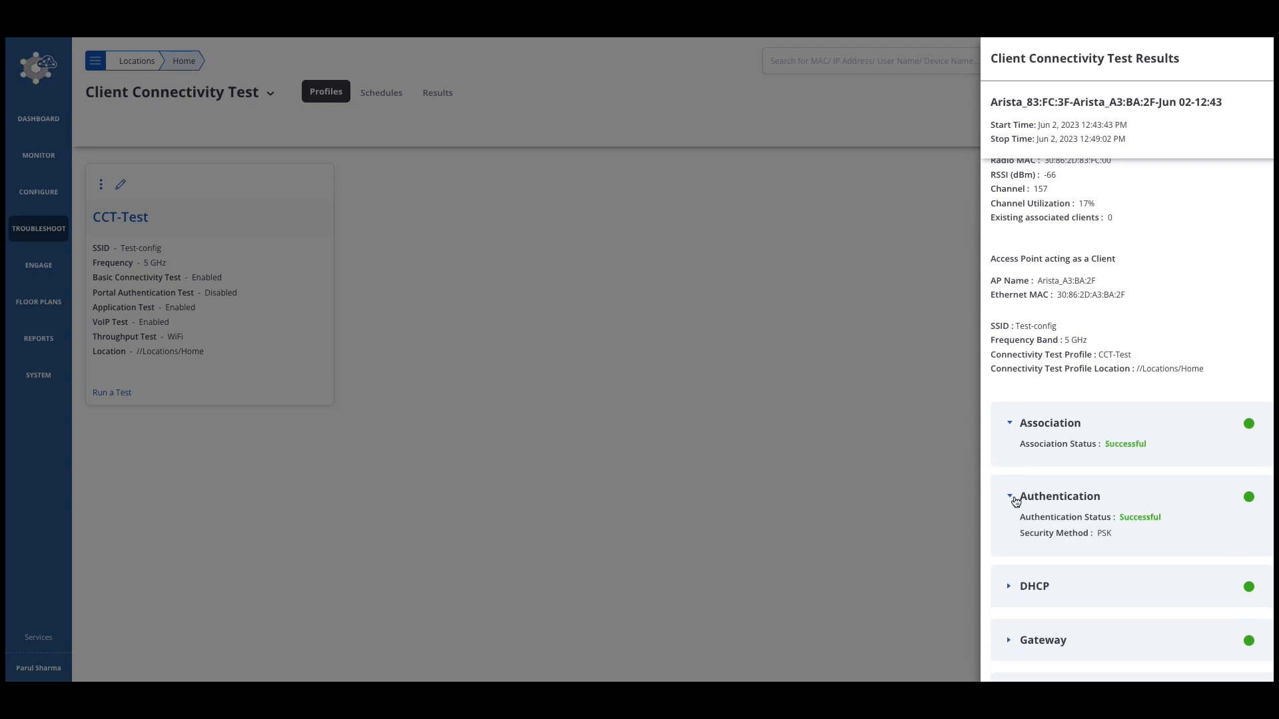
pyautogui.scroll(-3, 1015, 501)
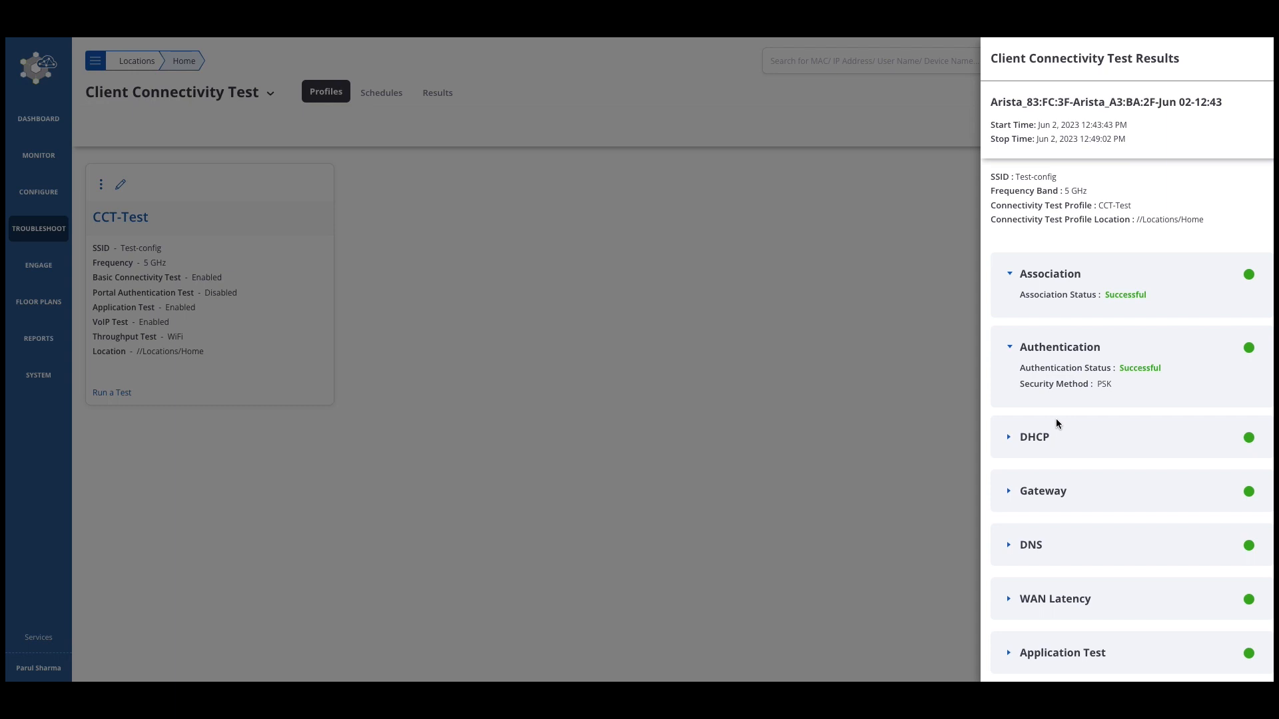
# Review the DHCP, Gateway and DNS sections of the connectivity test results, leaving DNS expanded.
pyautogui.click(1011, 435)
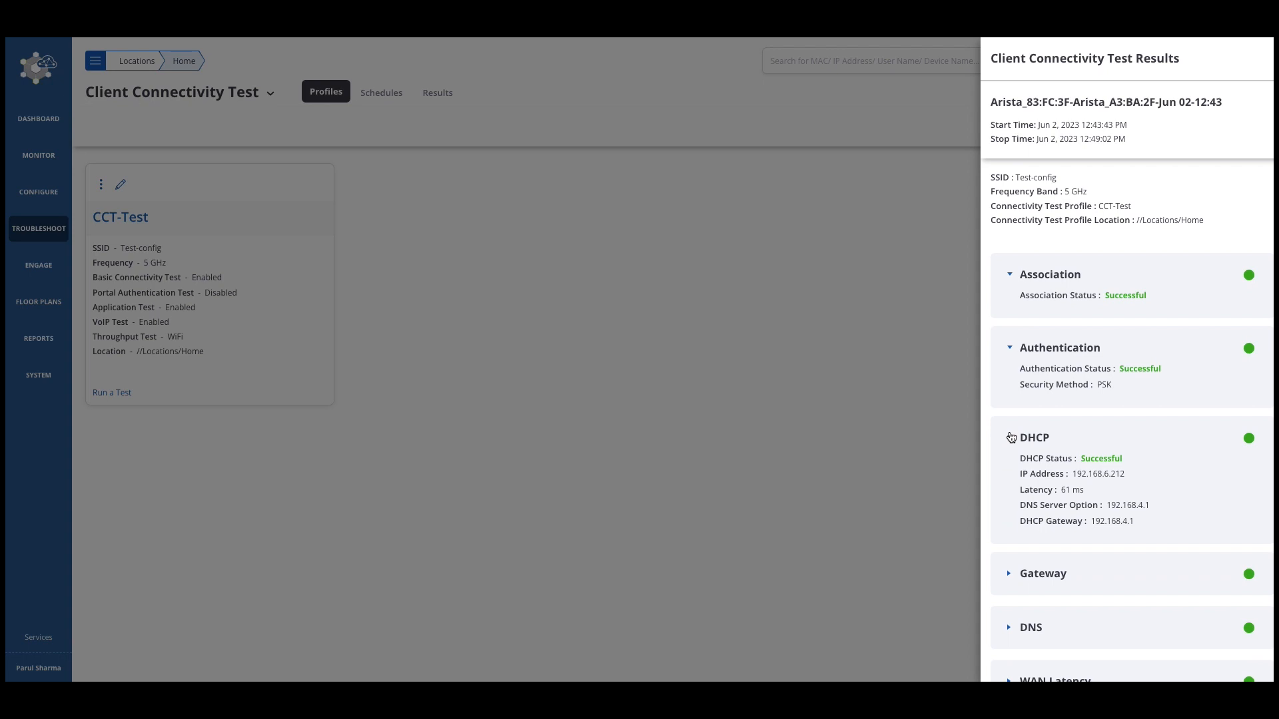
pyautogui.click(1012, 436)
pyautogui.click(1010, 495)
pyautogui.click(1010, 495)
pyautogui.click(1011, 549)
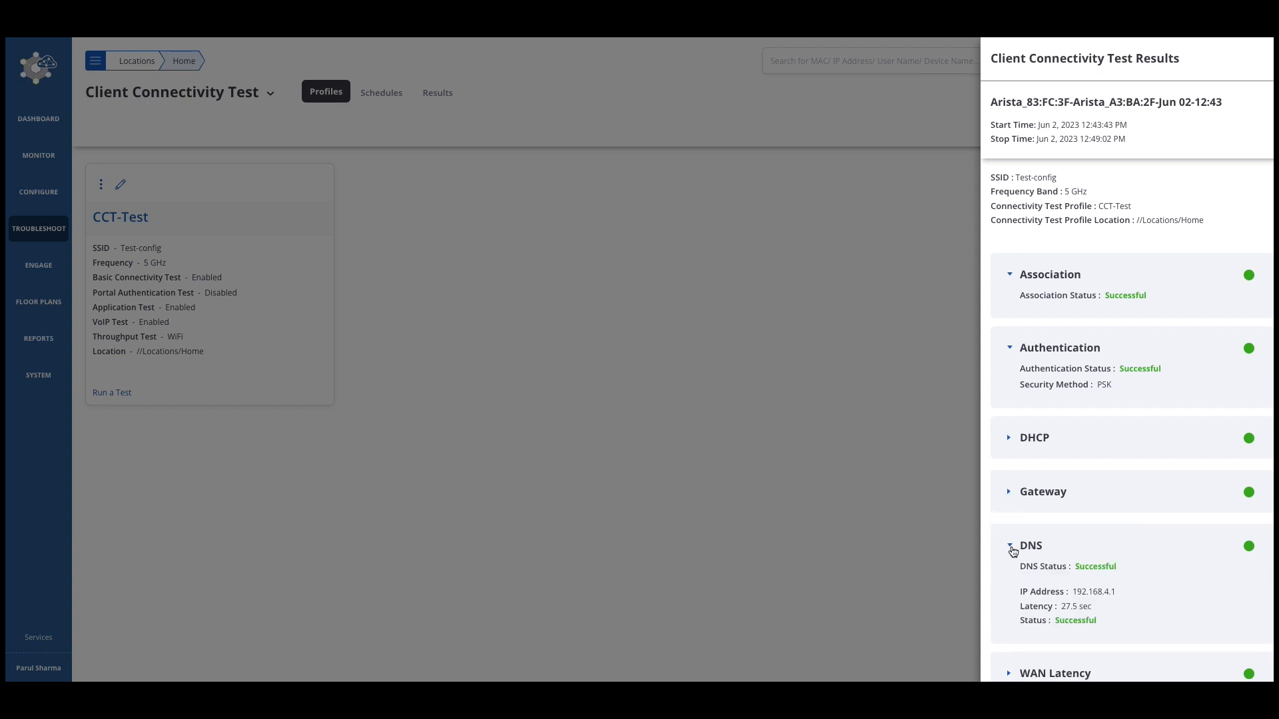
# Collapse the DNS section, then review the WAN Latency details of the connectivity test results and collapse them.
pyautogui.click(1014, 551)
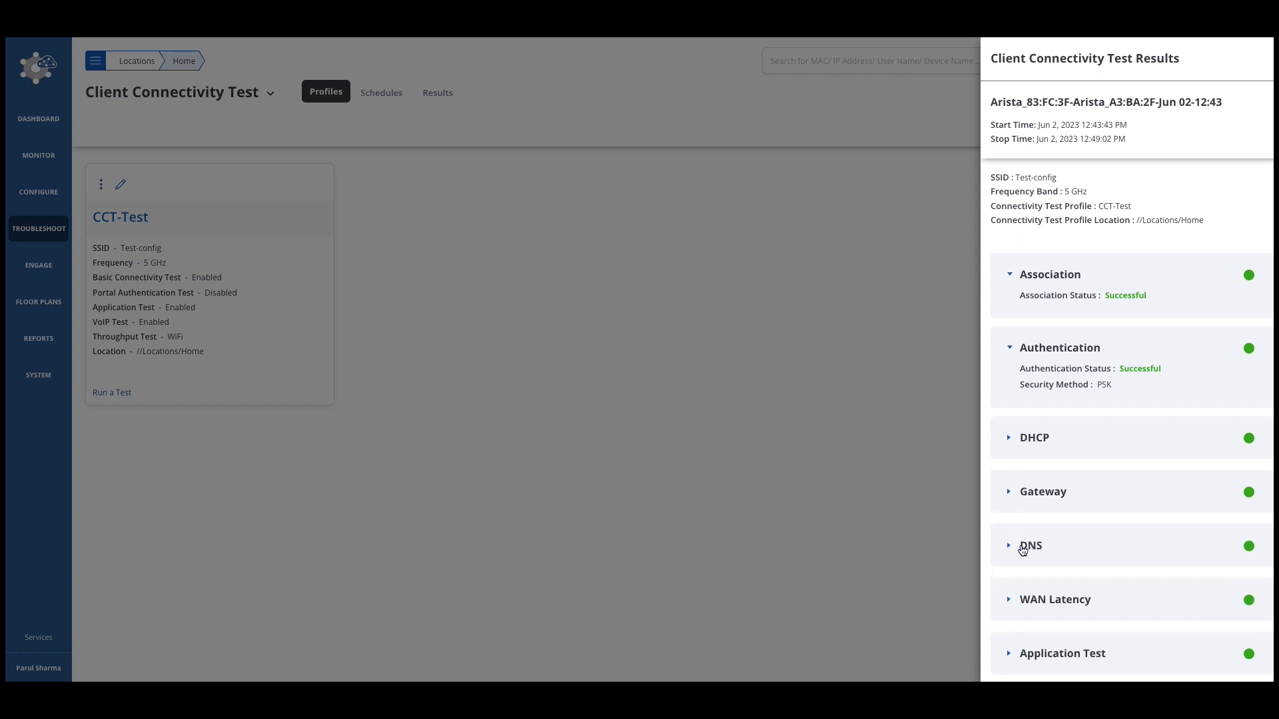
pyautogui.scroll(-2, 1017, 548)
pyautogui.click(1011, 511)
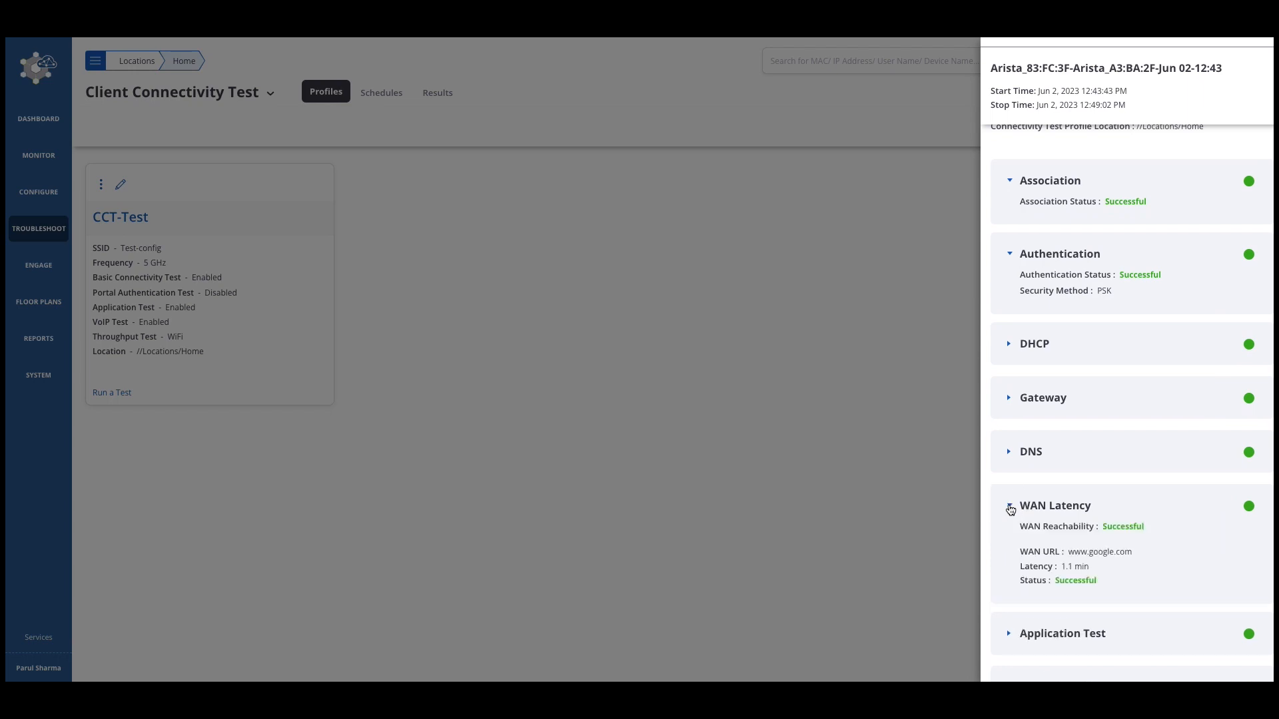
pyautogui.click(1010, 509)
# Review the Productivity and Custom results of the Application Test, returning to Productivity before collapsing the section.
pyautogui.click(1011, 561)
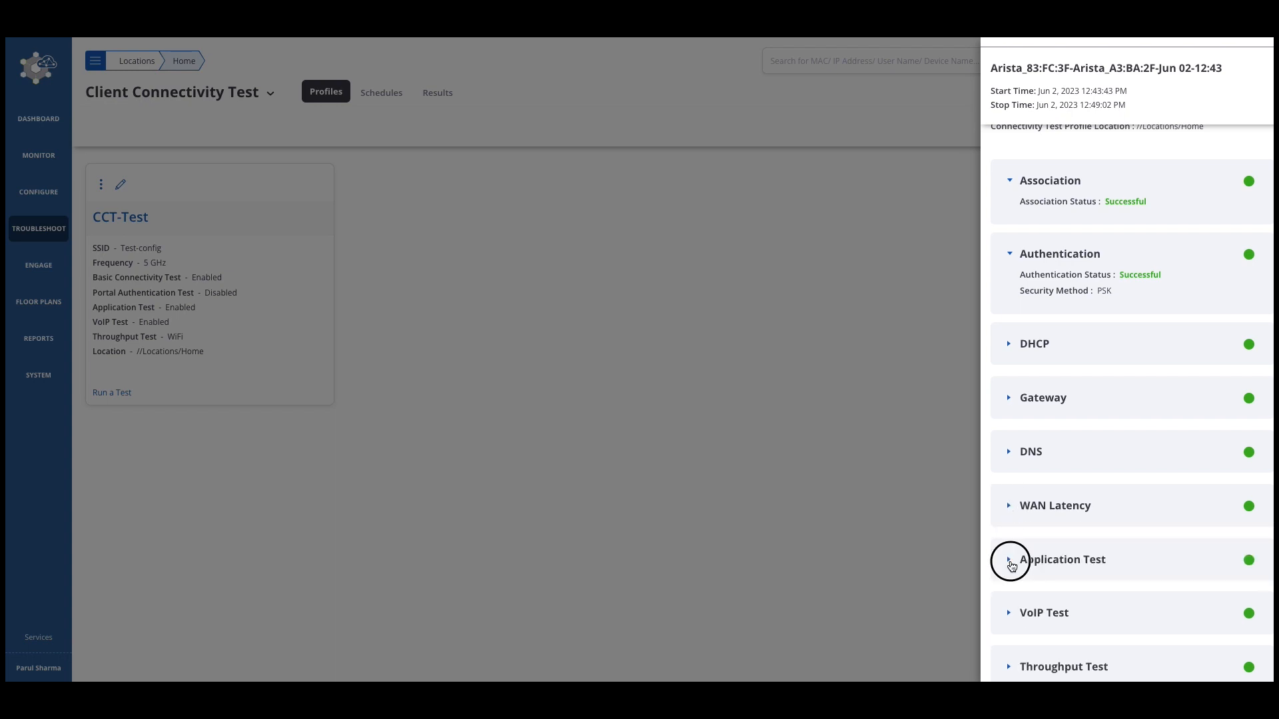
pyautogui.scroll(-2, 1023, 557)
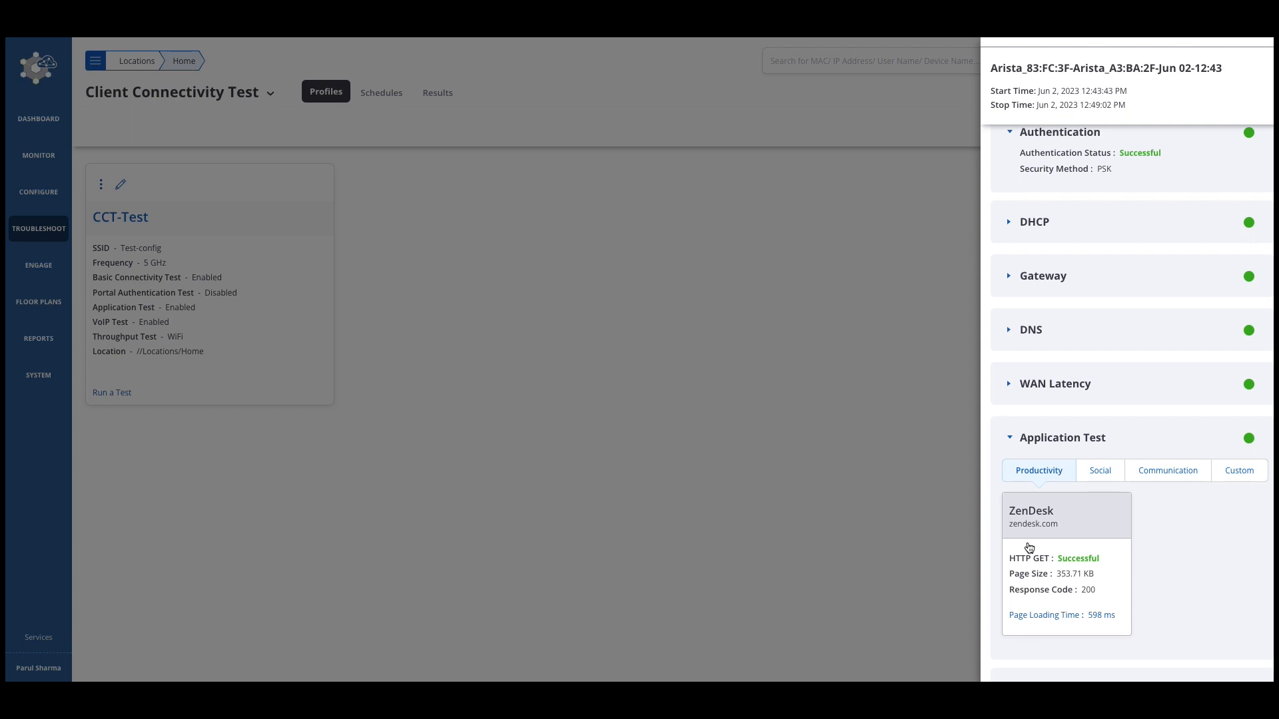
pyautogui.moveTo(1044, 615)
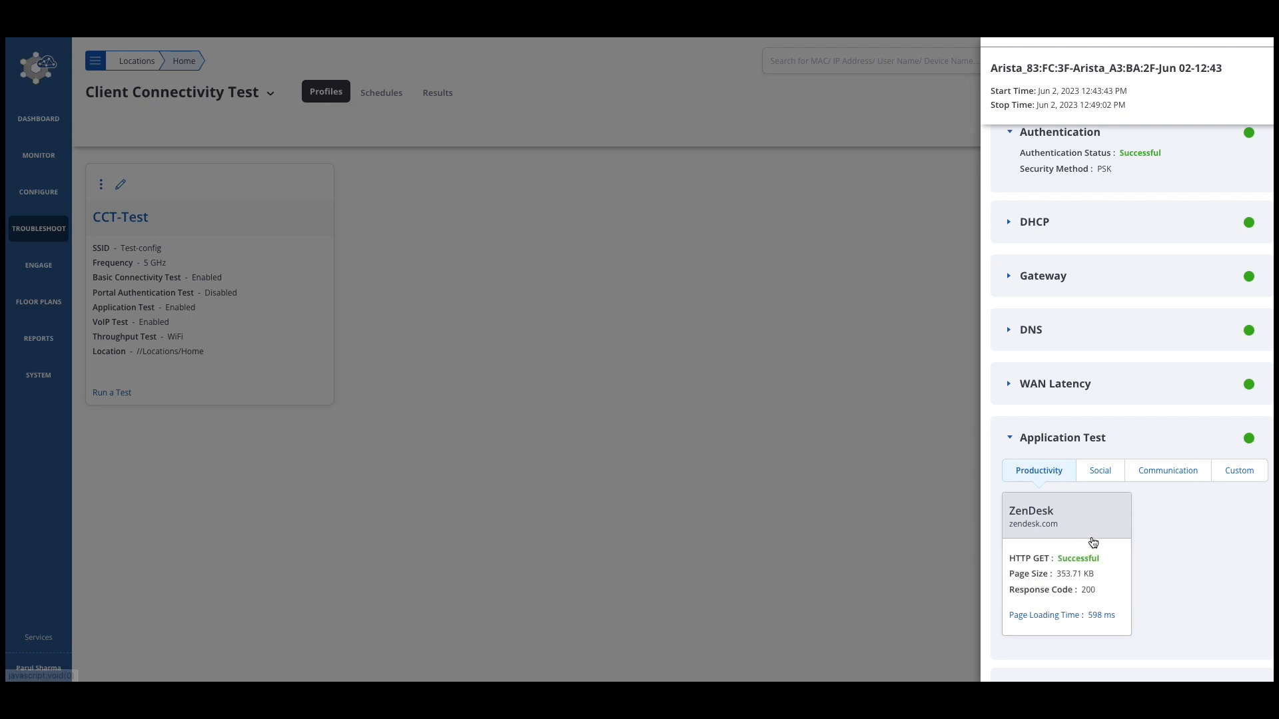
pyautogui.scroll(-1, 1093, 538)
pyautogui.click(1237, 430)
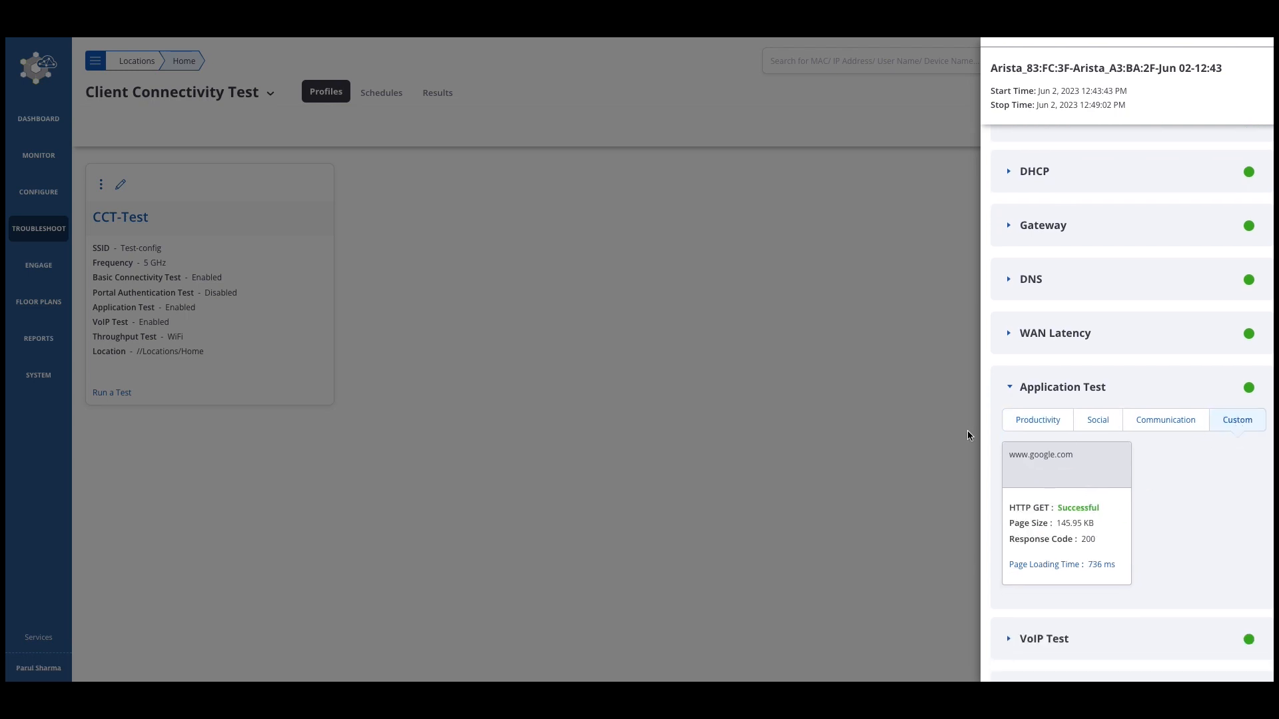
pyautogui.click(1031, 418)
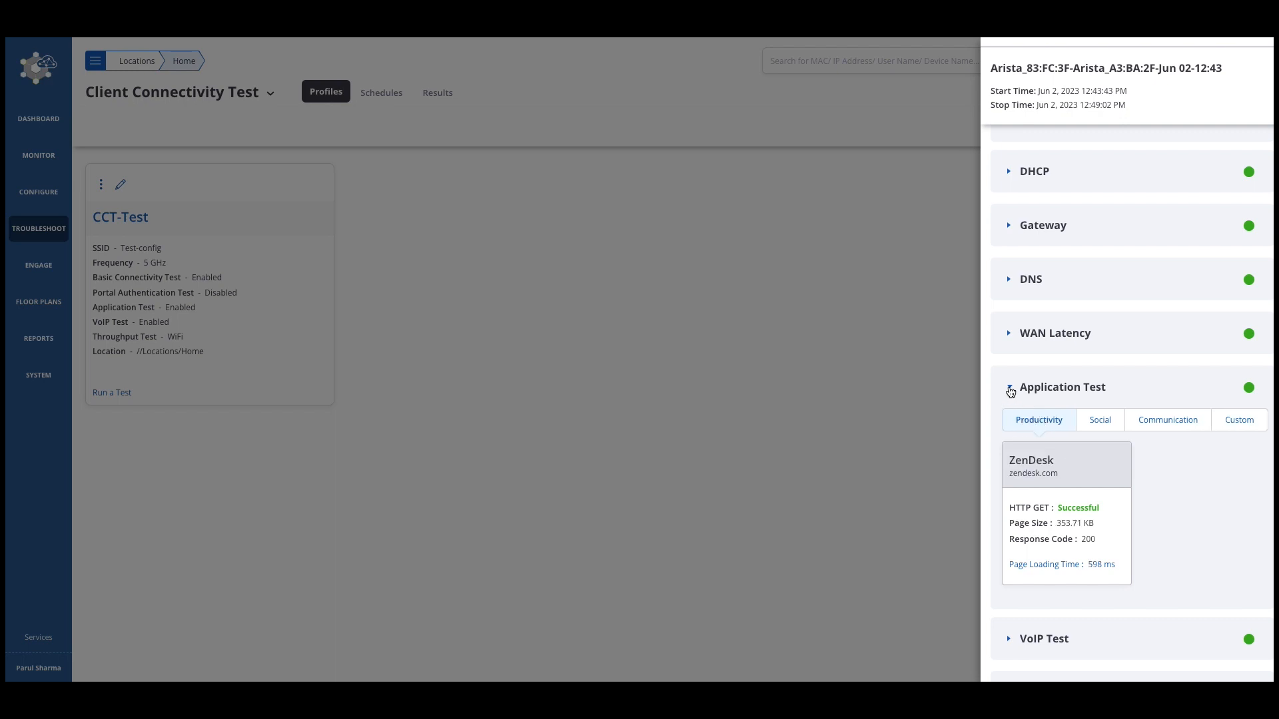
pyautogui.click(1010, 391)
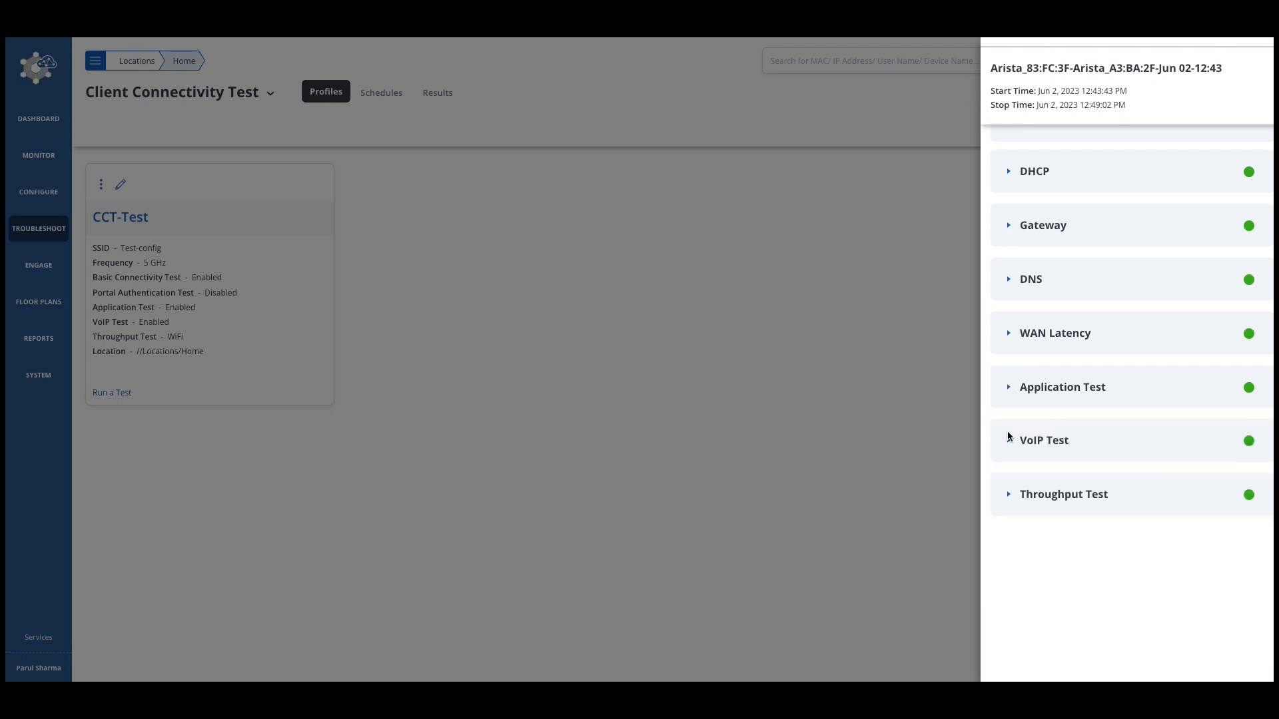
# Review the VoIP Test's Mean Opinion Score details and the Throughput Test's WiFi results, collapsing each section after viewing.
pyautogui.click(1010, 441)
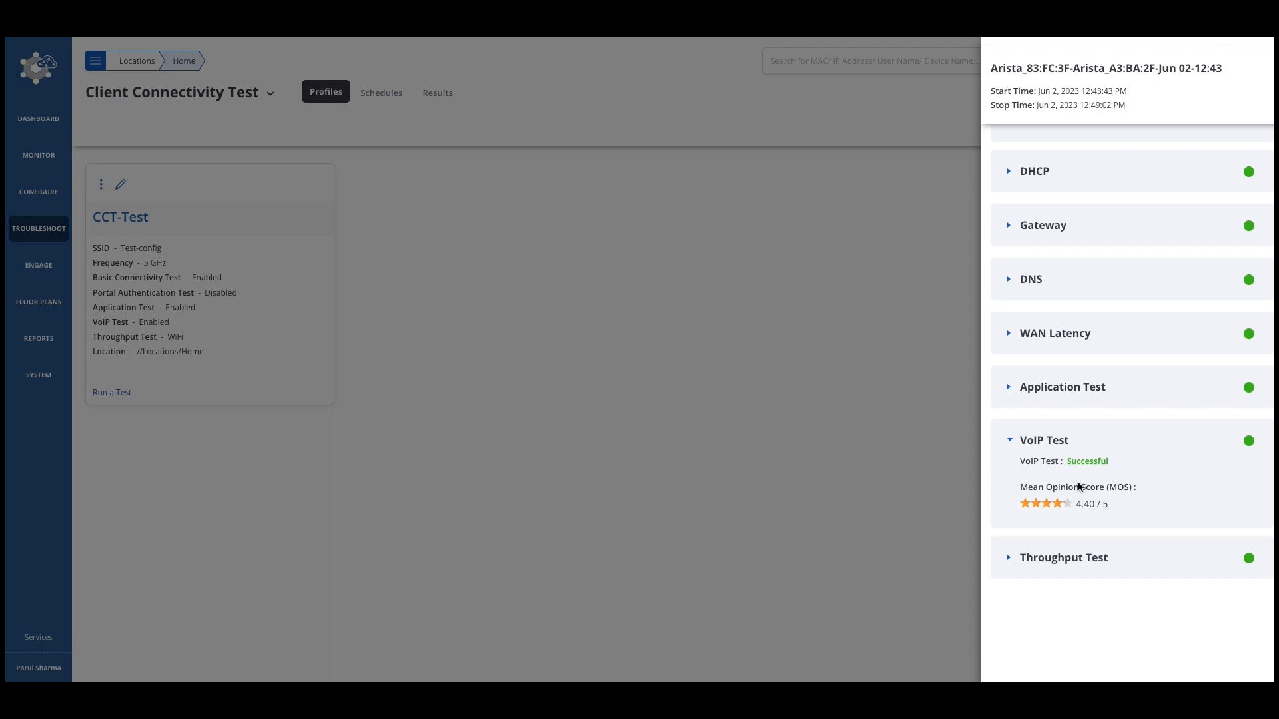
pyautogui.moveTo(1052, 504)
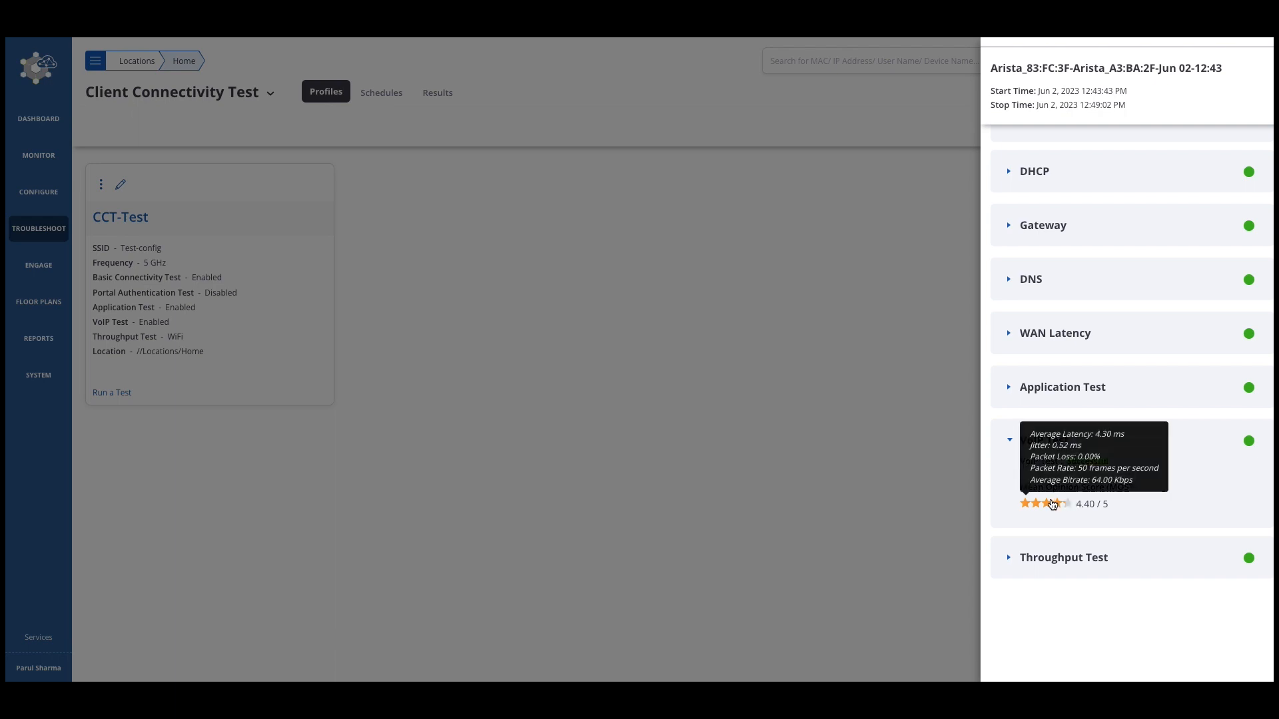
pyautogui.click(1010, 440)
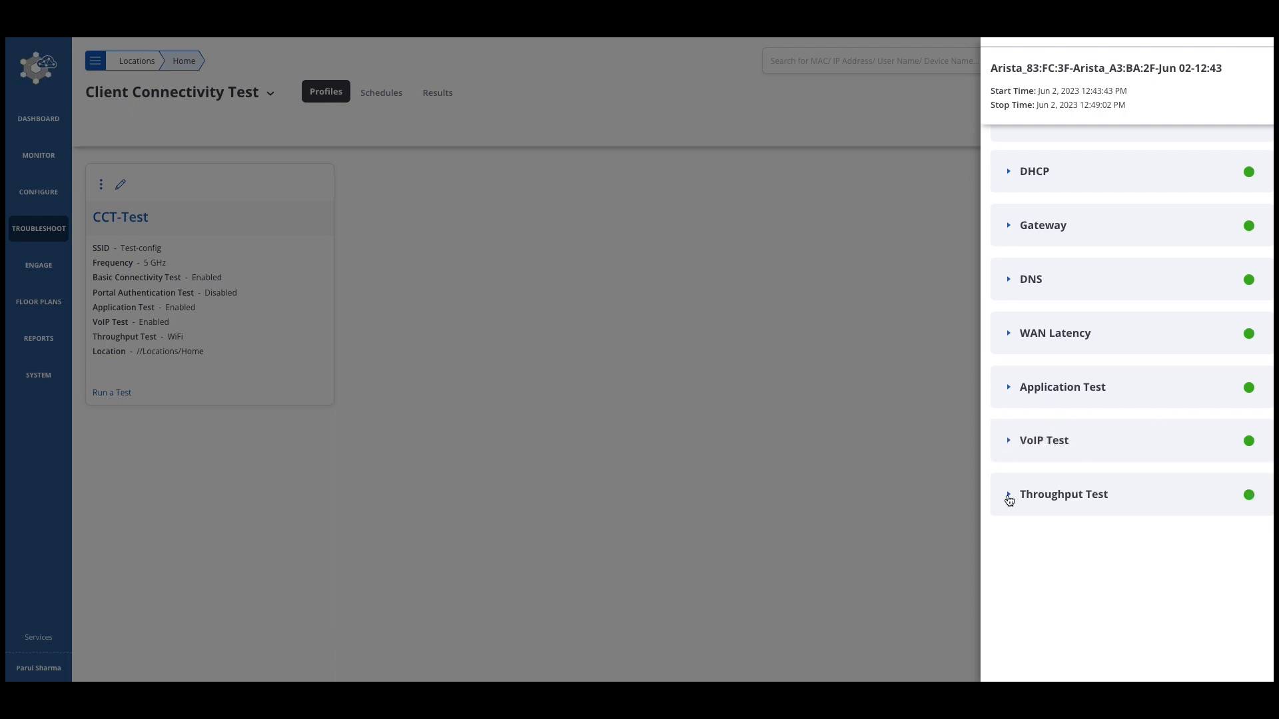
pyautogui.click(1010, 496)
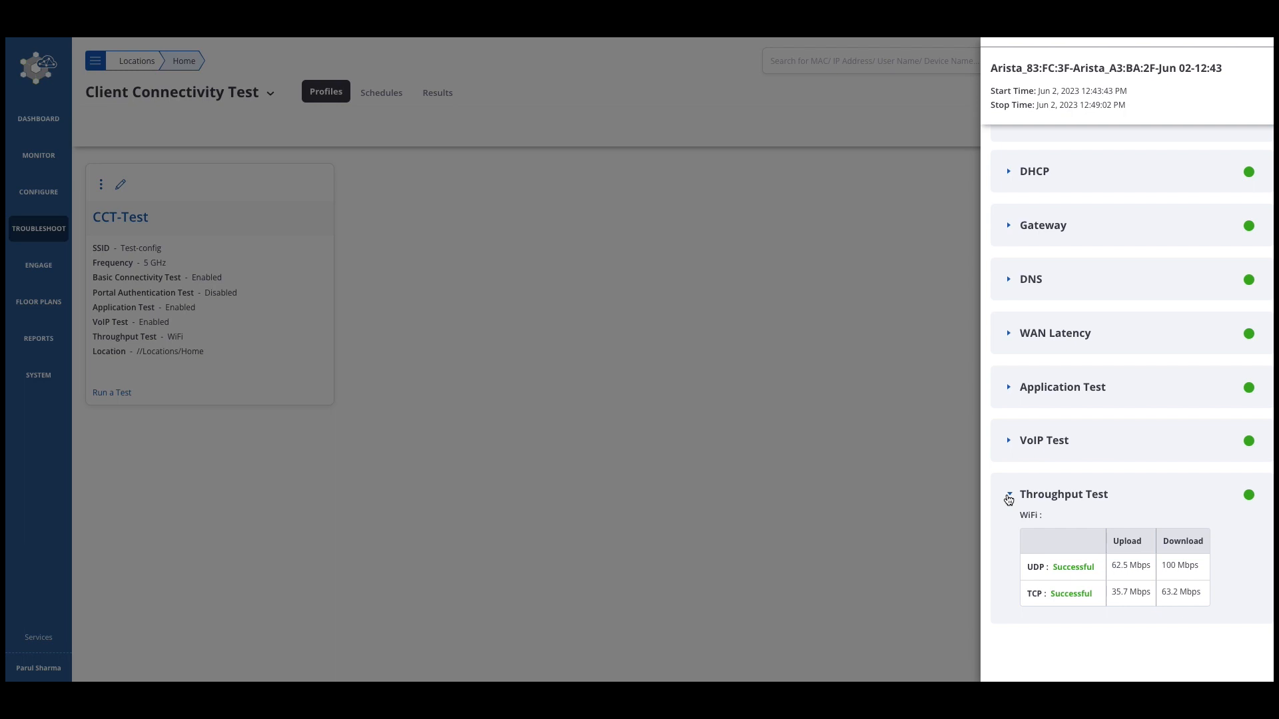
pyautogui.click(1009, 498)
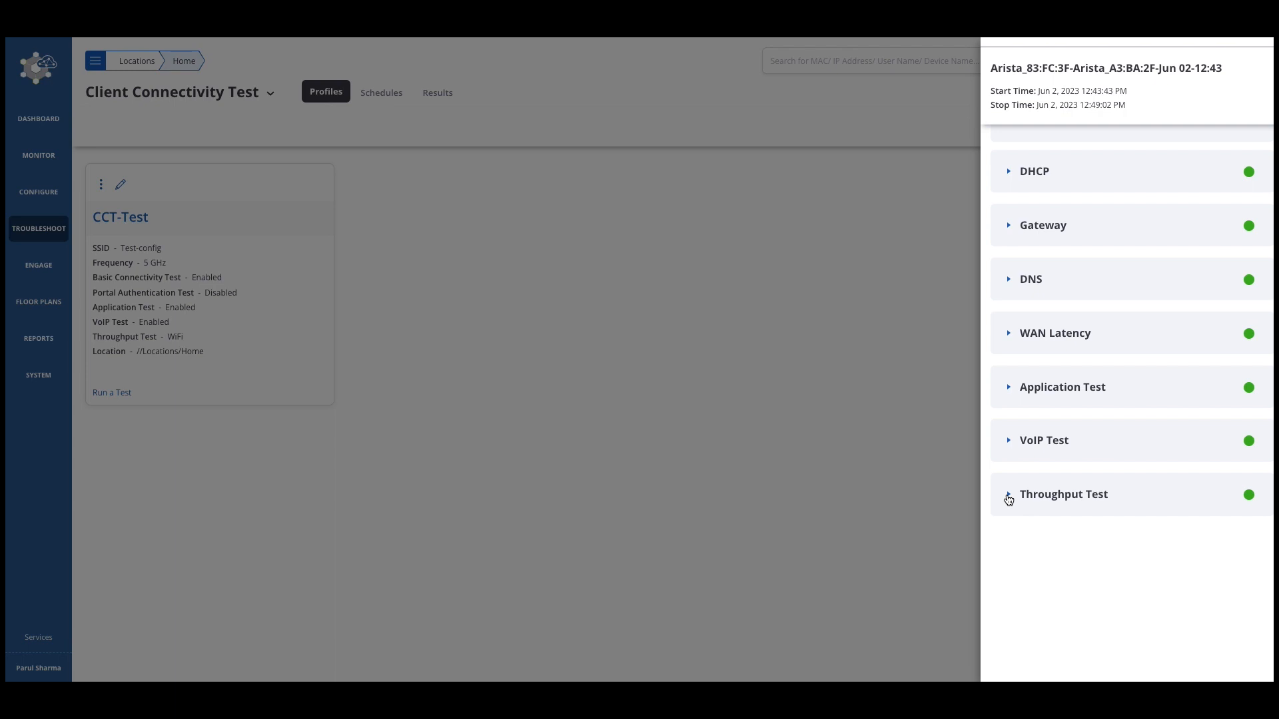